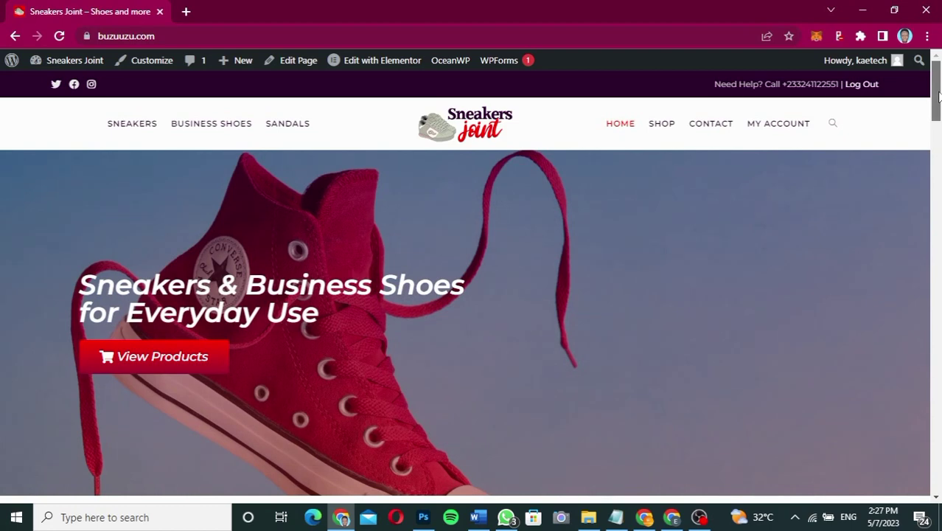
- Scroll down the homepage to the sneaker grid priced ₵750.00 to ₵3,500.00, including Air Jordan Blue
{"action": "left_click_drag", "start_coordinate": [939, 98], "coordinate": [933, 302]}
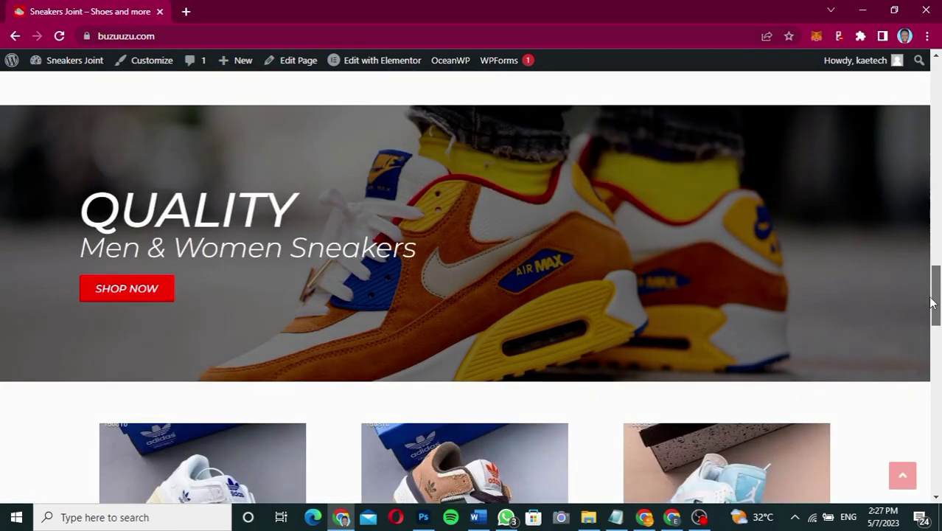
{"action": "left_click_drag", "start_coordinate": [932, 302], "coordinate": [933, 321]}
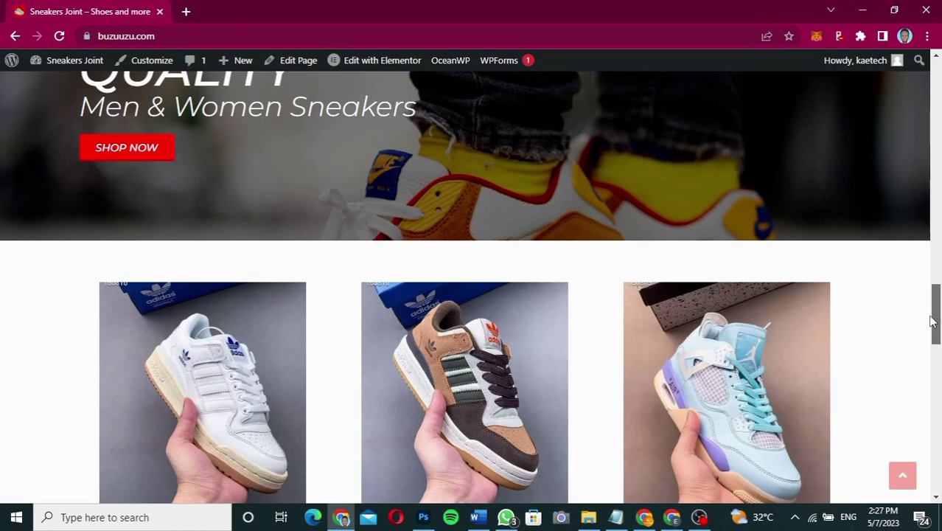
{"action": "left_click_drag", "start_coordinate": [931, 321], "coordinate": [934, 93]}
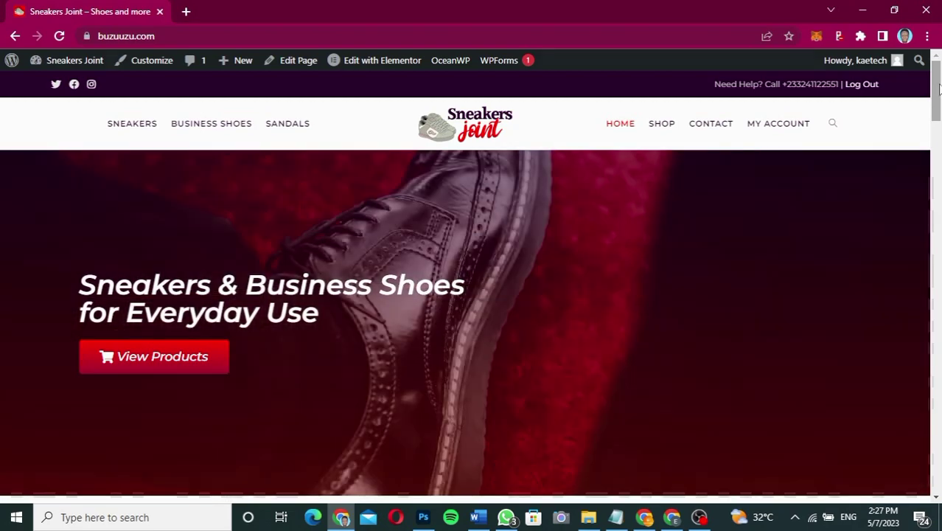
{"action": "left_click_drag", "start_coordinate": [935, 90], "coordinate": [888, 77]}
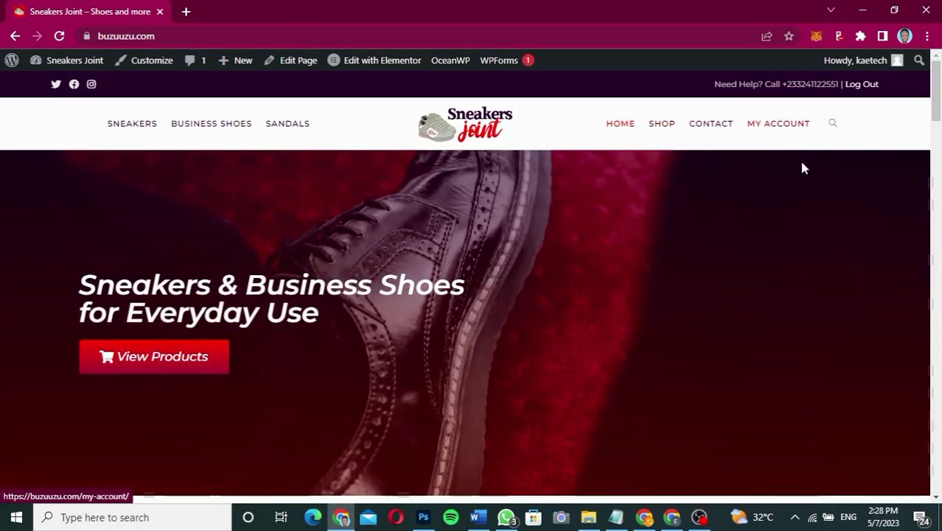
{"action": "mouse_move", "coordinate": [936, 106]}
{"action": "left_mouse_down"}
{"action": "mouse_move", "coordinate": [936, 120]}
{"action": "mouse_move", "coordinate": [938, 111]}
{"action": "left_mouse_up"}
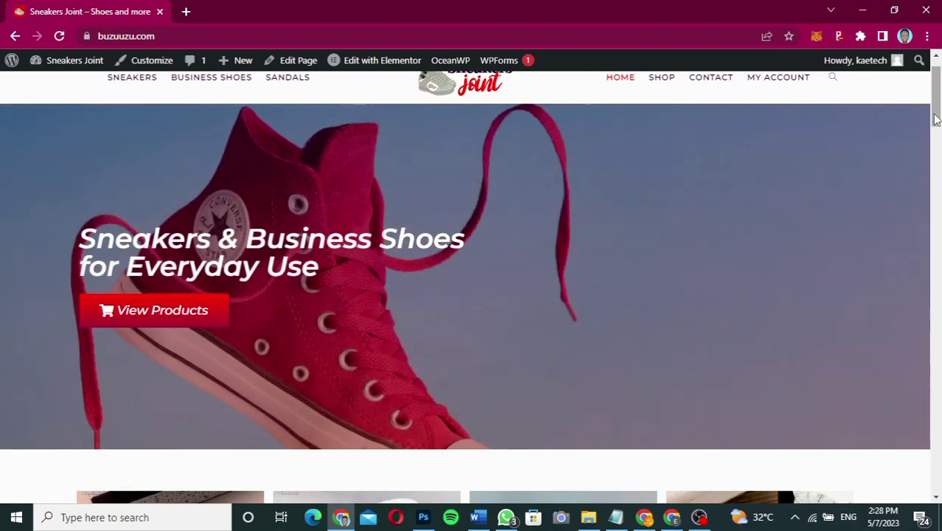
{"action": "left_click_drag", "start_coordinate": [937, 122], "coordinate": [938, 169]}
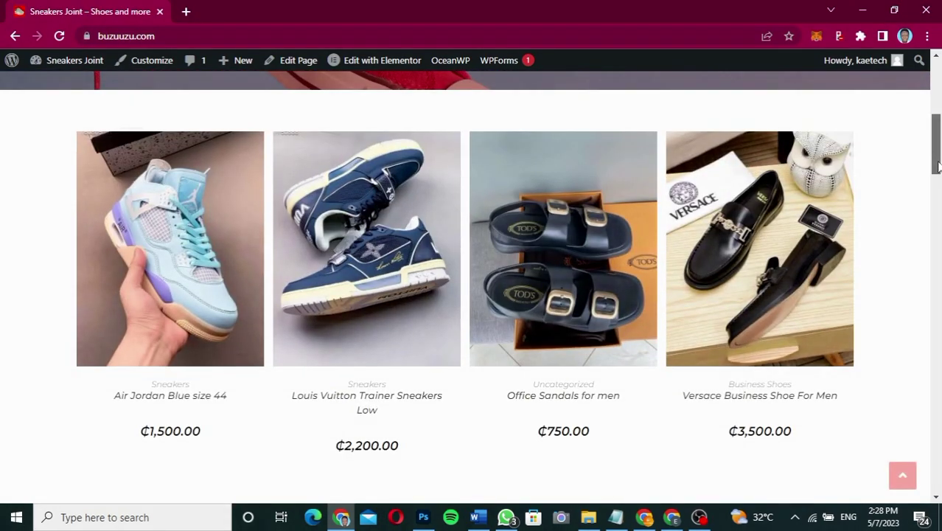
{"action": "left_click_drag", "start_coordinate": [938, 168], "coordinate": [939, 169]}
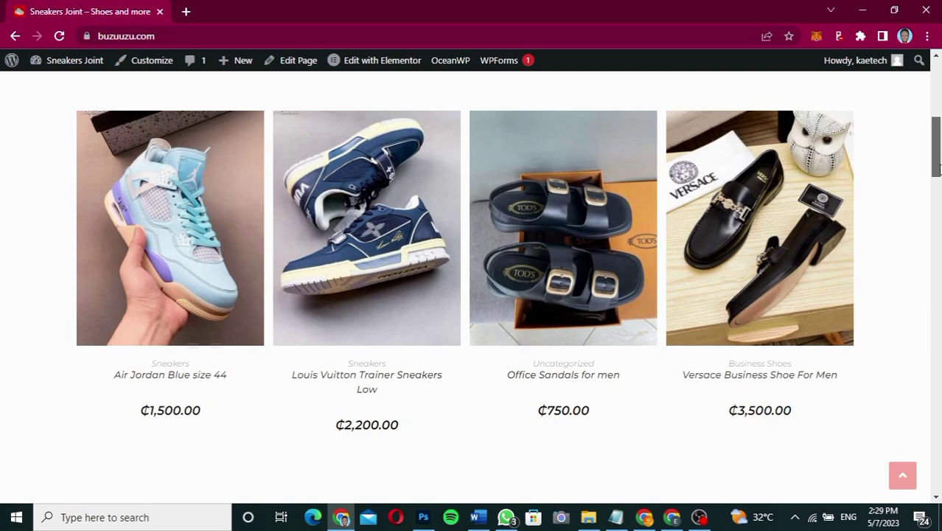
{"action": "left_click_drag", "start_coordinate": [939, 169], "coordinate": [939, 170]}
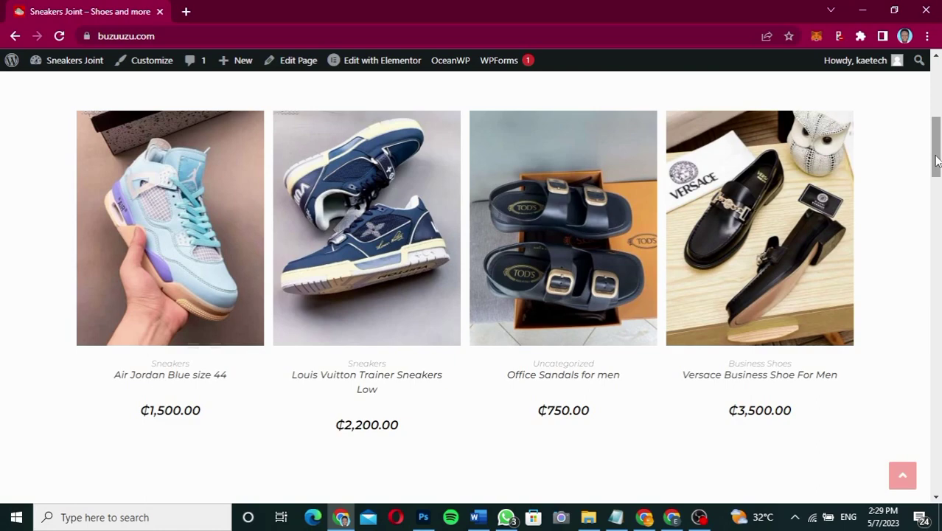
{"action": "left_click_drag", "start_coordinate": [936, 161], "coordinate": [905, 350]}
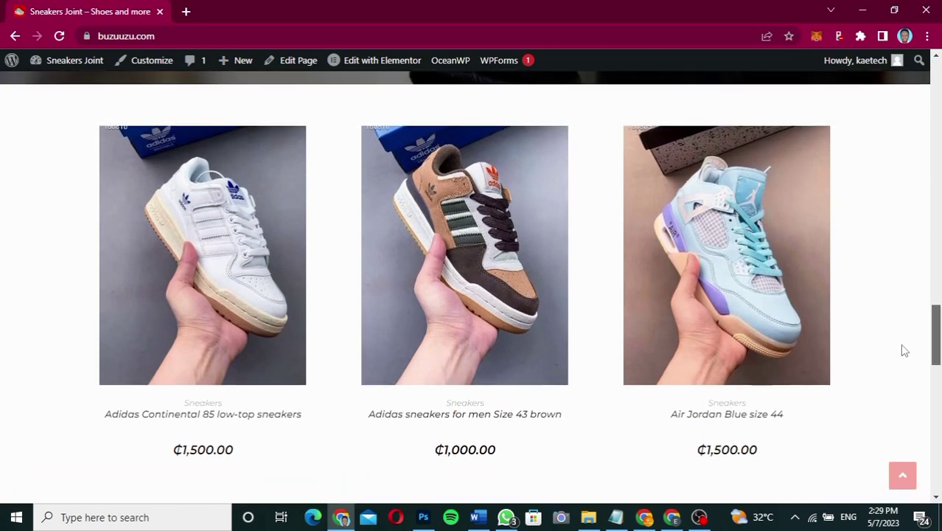
{"action": "scroll", "coordinate": [900, 347], "scroll_direction": "down", "scroll_amount": 5}
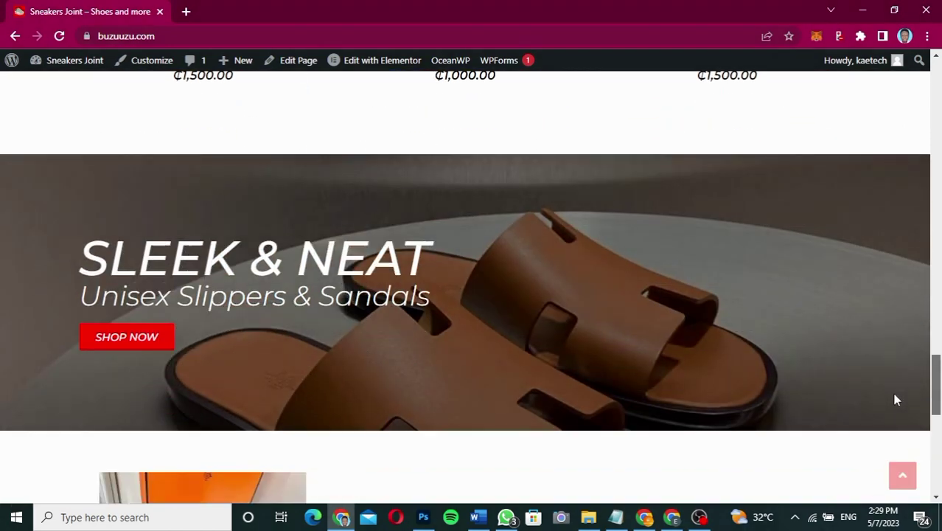
{"action": "scroll", "coordinate": [895, 404], "scroll_direction": "down", "scroll_amount": 1}
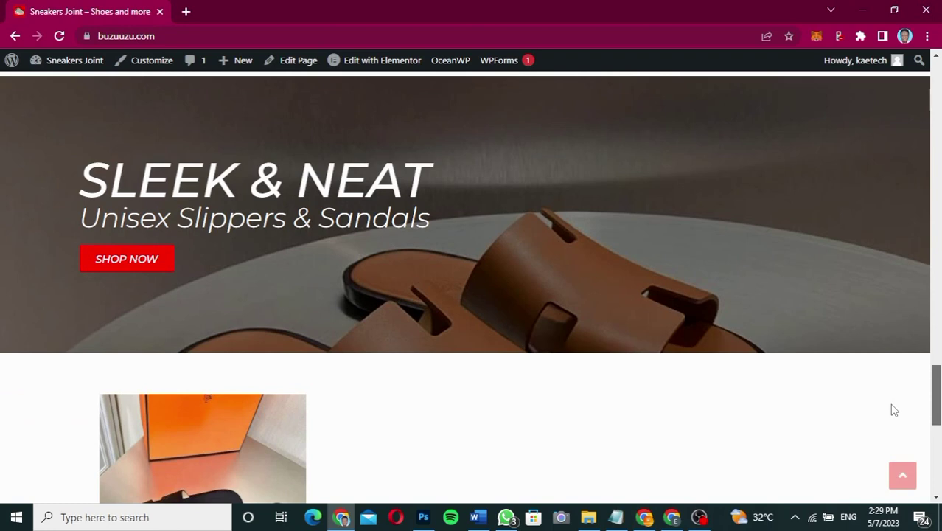
{"action": "scroll", "coordinate": [889, 424], "scroll_direction": "down", "scroll_amount": 3}
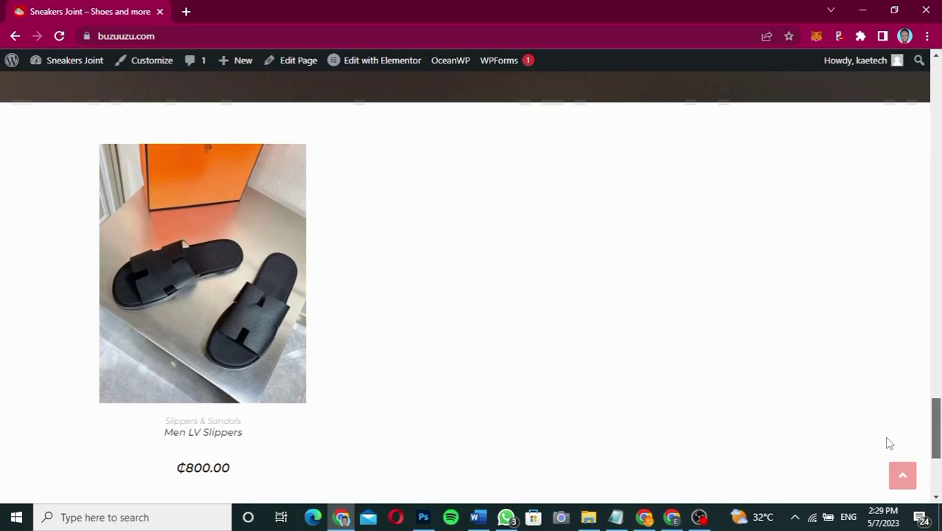
{"action": "scroll", "coordinate": [886, 446], "scroll_direction": "down", "scroll_amount": 2}
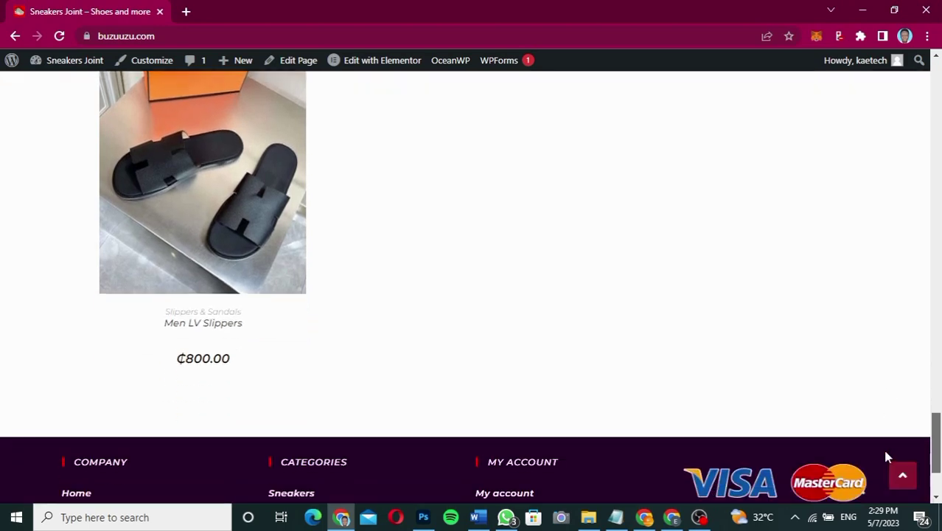
{"action": "scroll", "coordinate": [888, 453], "scroll_direction": "down", "scroll_amount": 2}
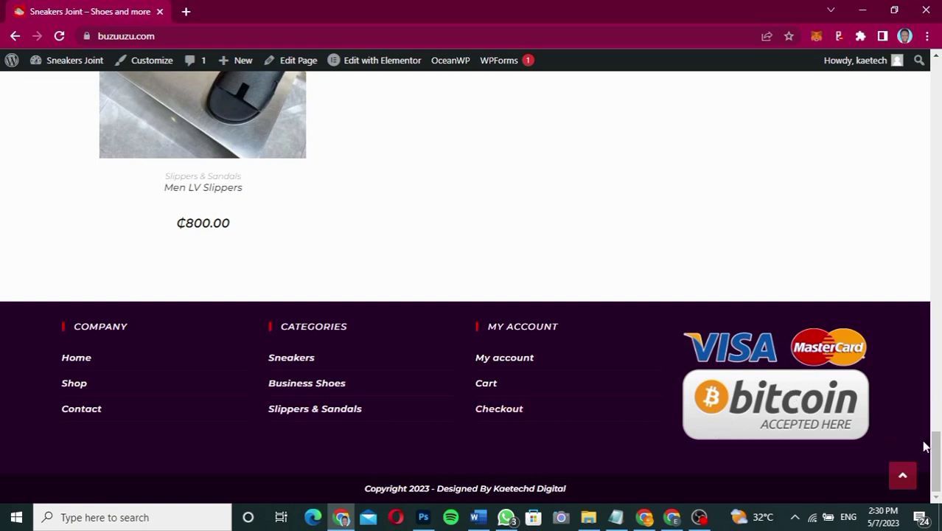
{"action": "left_click_drag", "start_coordinate": [937, 457], "coordinate": [938, 74]}
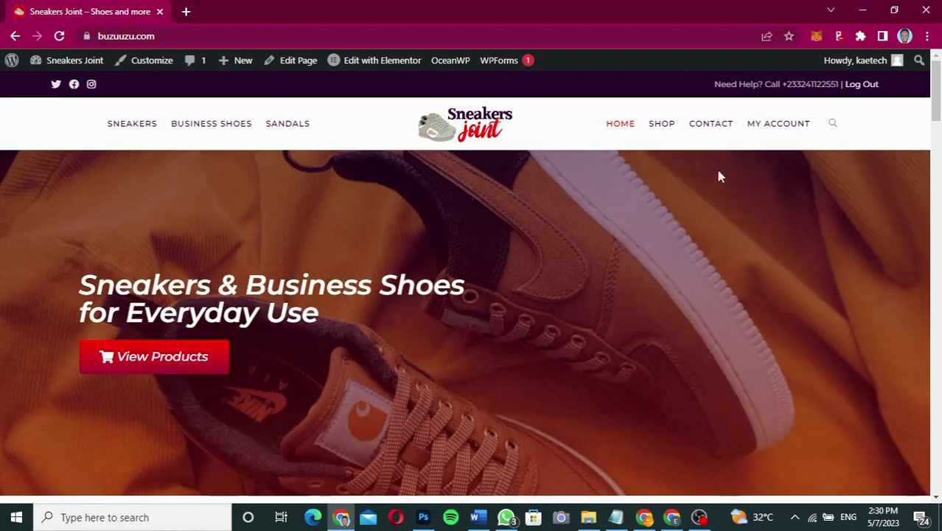
- Open the Shop page and scroll down to the Men LV Slippers card at ₵800.00
{"action": "left_click", "coordinate": [666, 131]}
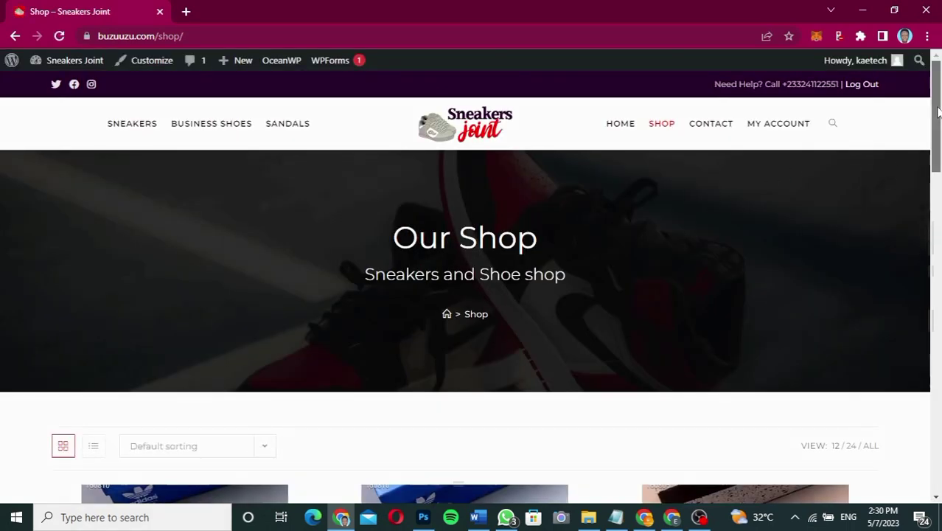
{"action": "mouse_move", "coordinate": [937, 113]}
{"action": "left_mouse_down"}
{"action": "mouse_move", "coordinate": [938, 129]}
{"action": "mouse_move", "coordinate": [938, 114]}
{"action": "left_mouse_up"}
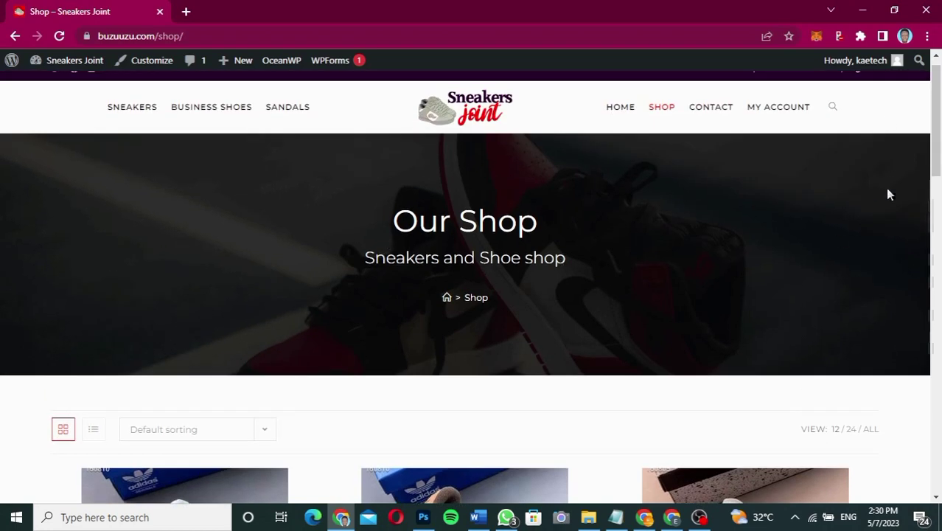
{"action": "left_click_drag", "start_coordinate": [934, 162], "coordinate": [853, 311]}
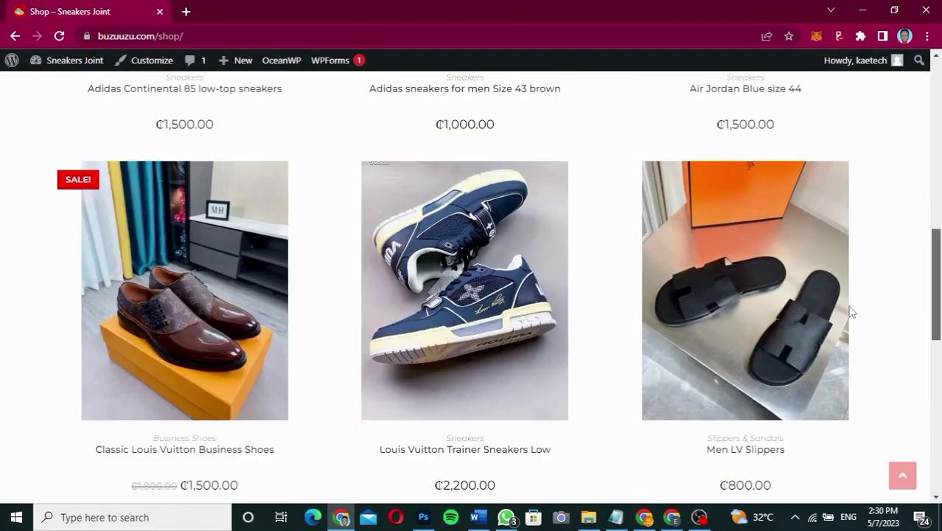
- Open the Men LV Slippers product page and view the brown slippers photo
{"action": "left_click", "coordinate": [752, 338]}
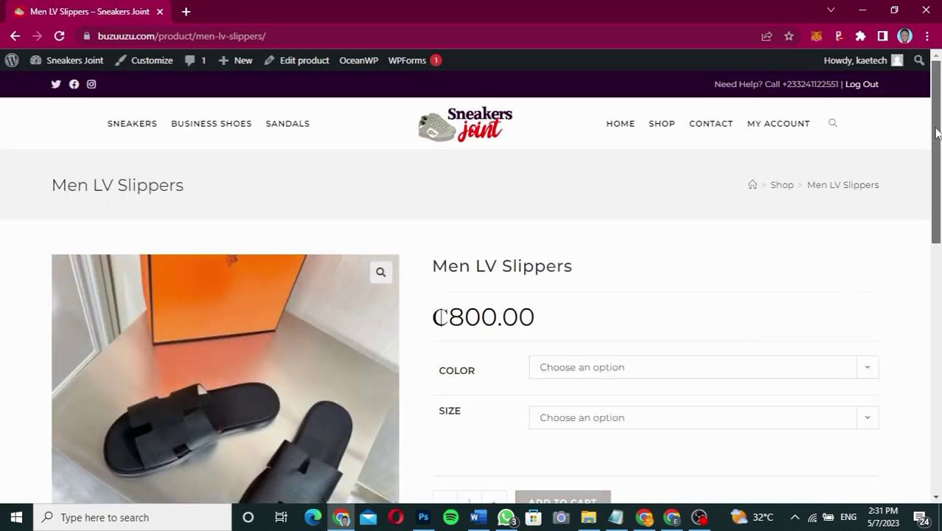
{"action": "left_click_drag", "start_coordinate": [935, 136], "coordinate": [925, 218]}
{"action": "left_click", "coordinate": [177, 441]}
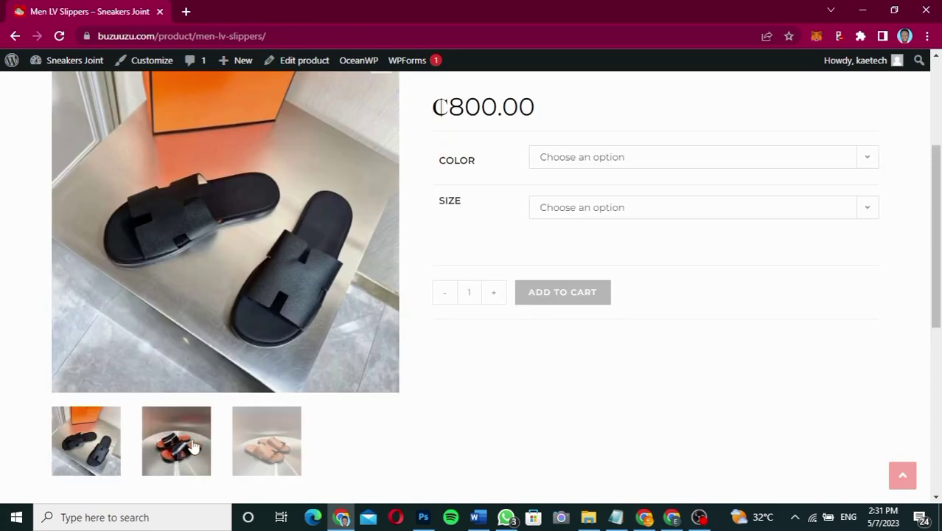
{"action": "left_click", "coordinate": [259, 451]}
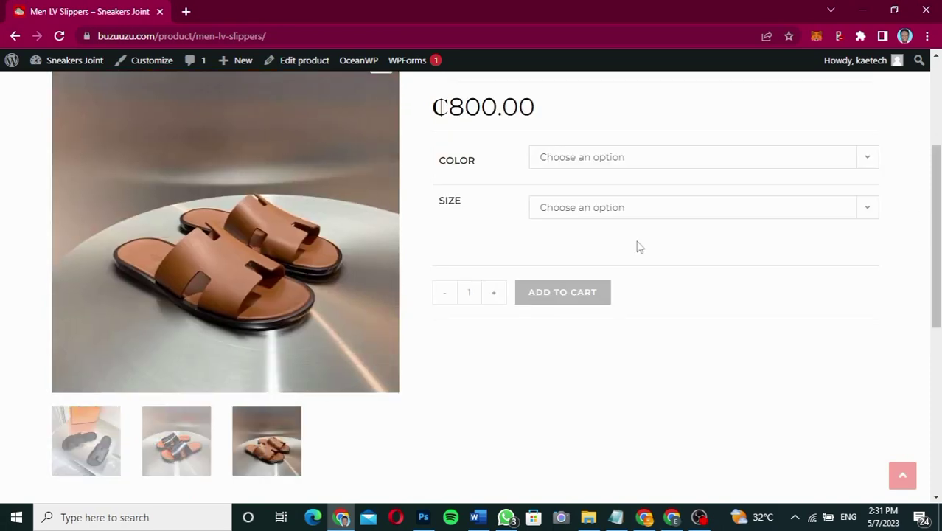
- Select colour Brown and size 44, after first trying Black in size 43
{"action": "left_click", "coordinate": [656, 159]}
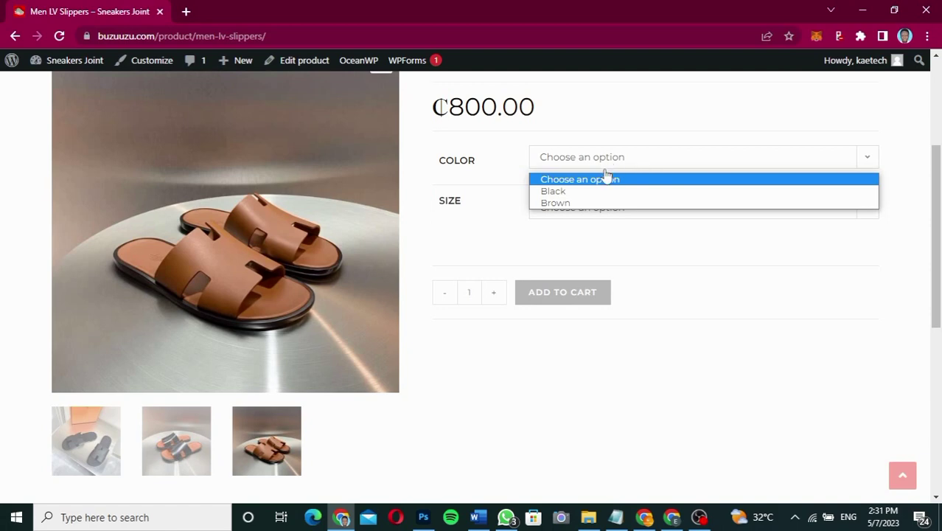
{"action": "left_click", "coordinate": [587, 196]}
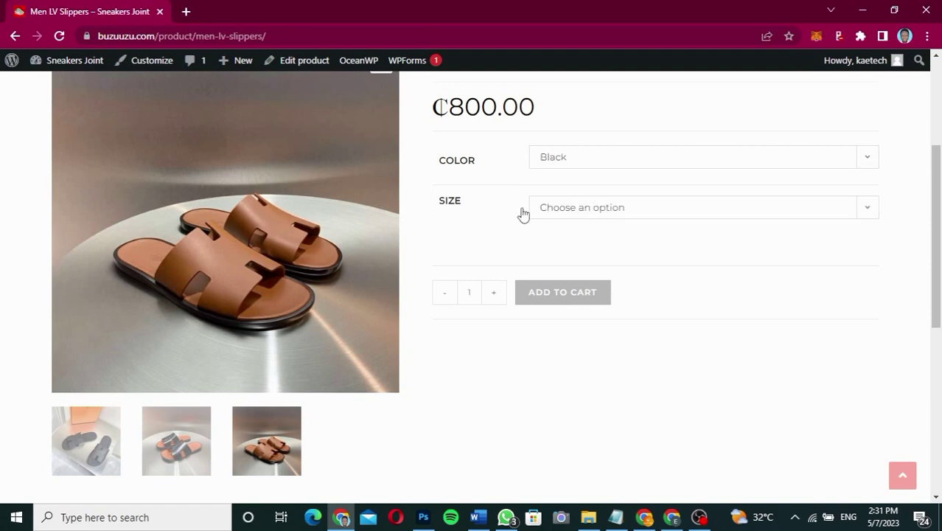
{"action": "left_click", "coordinate": [600, 212]}
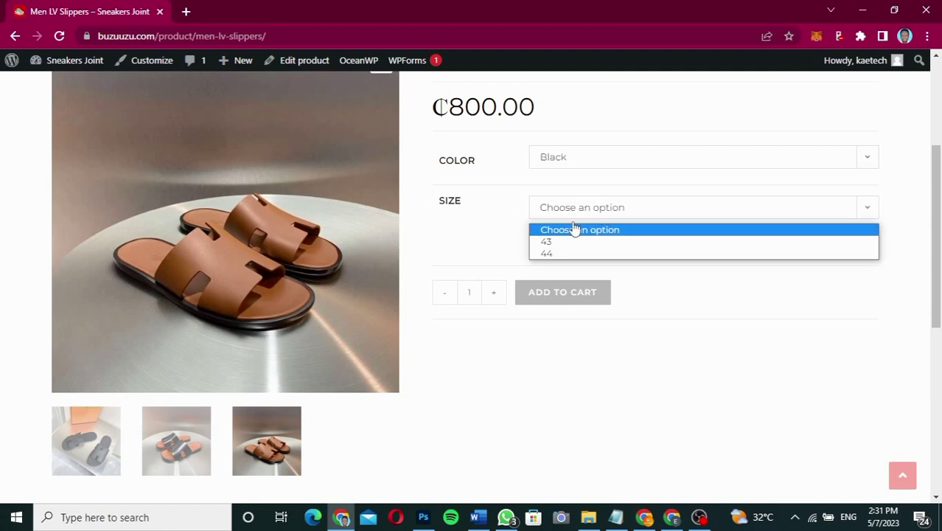
{"action": "left_click", "coordinate": [562, 242]}
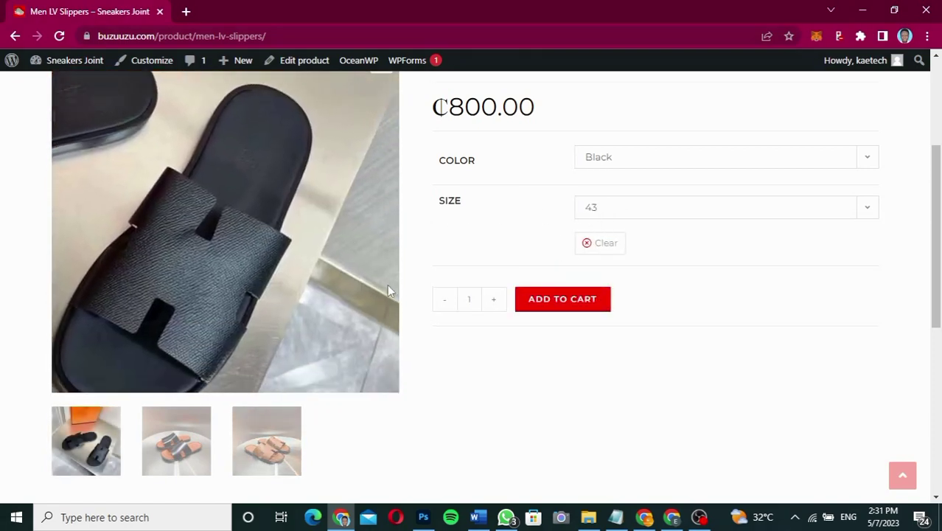
{"action": "left_click", "coordinate": [719, 153]}
{"action": "left_click", "coordinate": [655, 203]}
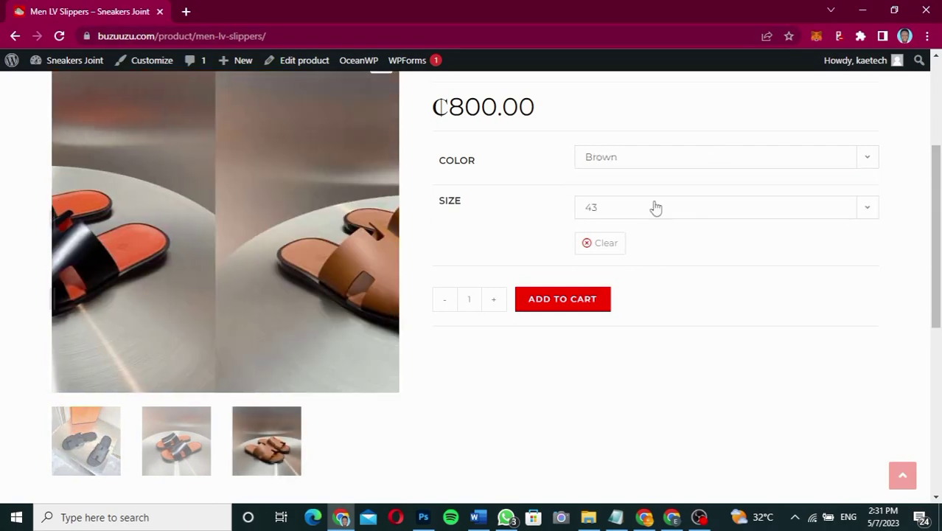
{"action": "left_click", "coordinate": [655, 207]}
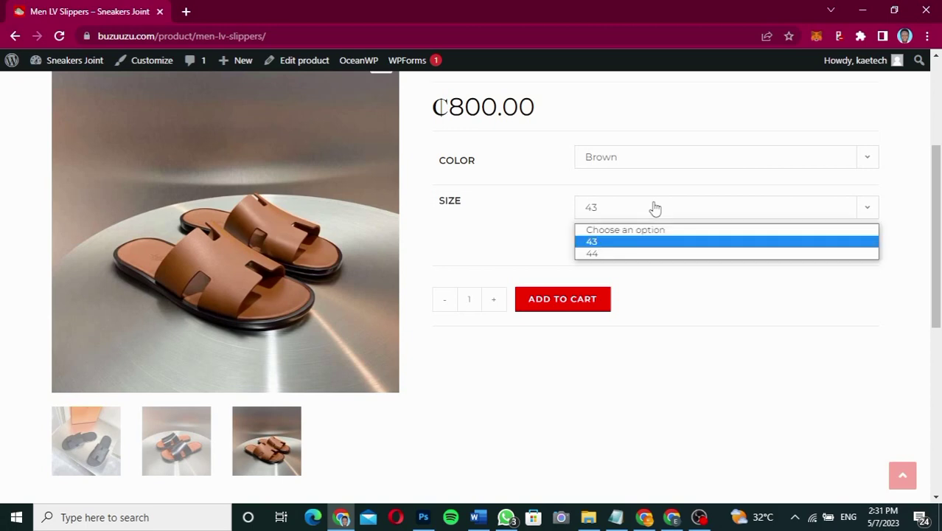
{"action": "left_click", "coordinate": [632, 253]}
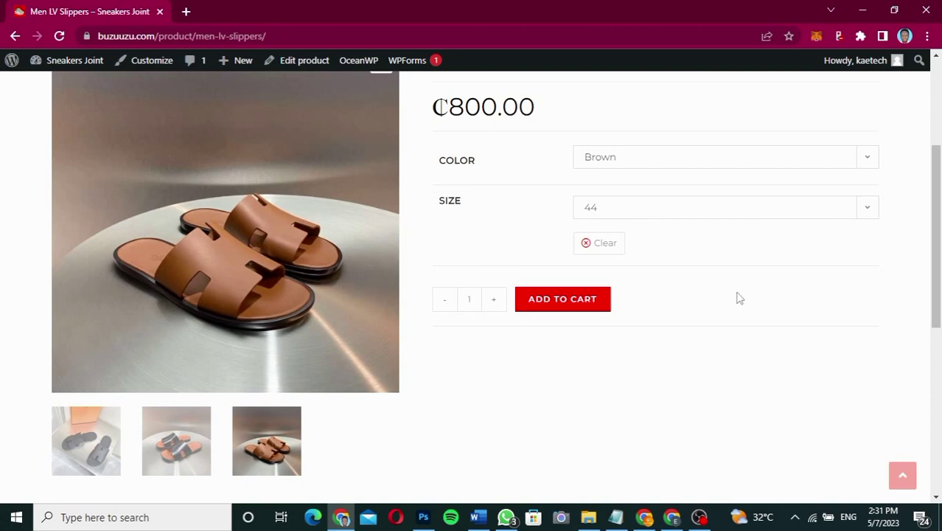
{"action": "scroll", "coordinate": [740, 298], "scroll_direction": "down", "scroll_amount": 4}
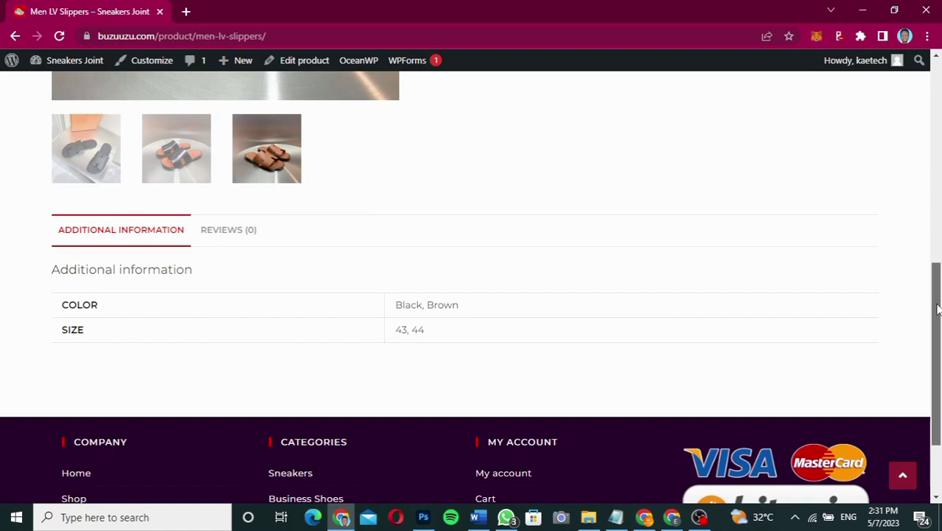
{"action": "left_click_drag", "start_coordinate": [937, 310], "coordinate": [917, 294]}
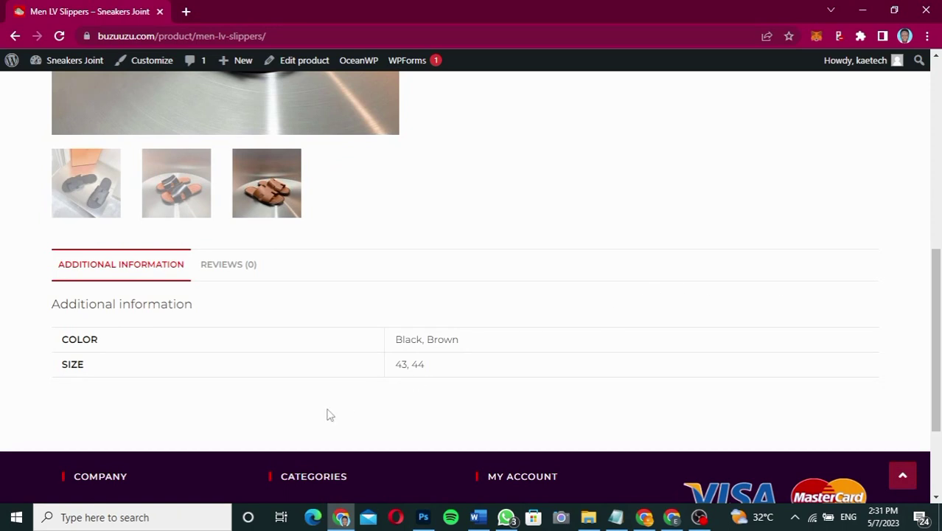
{"action": "left_click_drag", "start_coordinate": [937, 348], "coordinate": [931, 244]}
- Add the Brown size-44 slippers to the cart and check the Free Shipping ₵800.00 total
{"action": "left_click", "coordinate": [579, 375]}
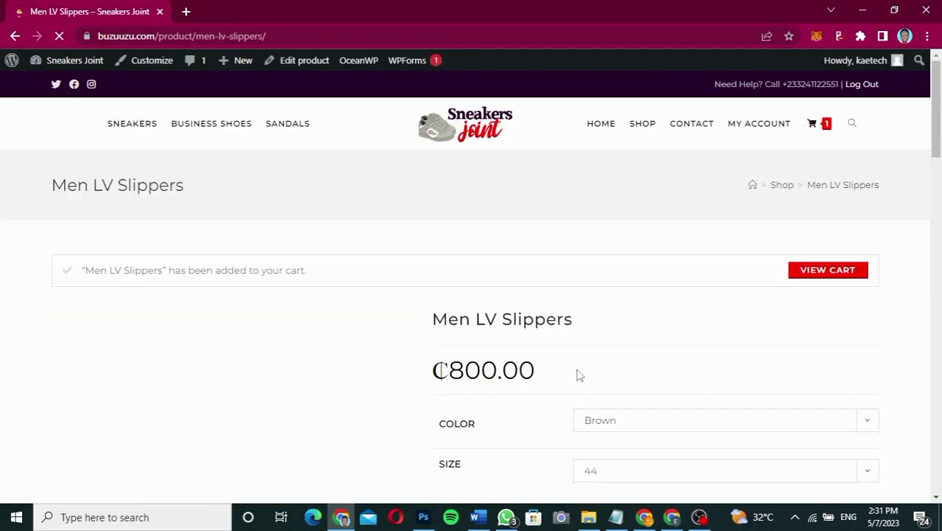
{"action": "left_click", "coordinate": [818, 271]}
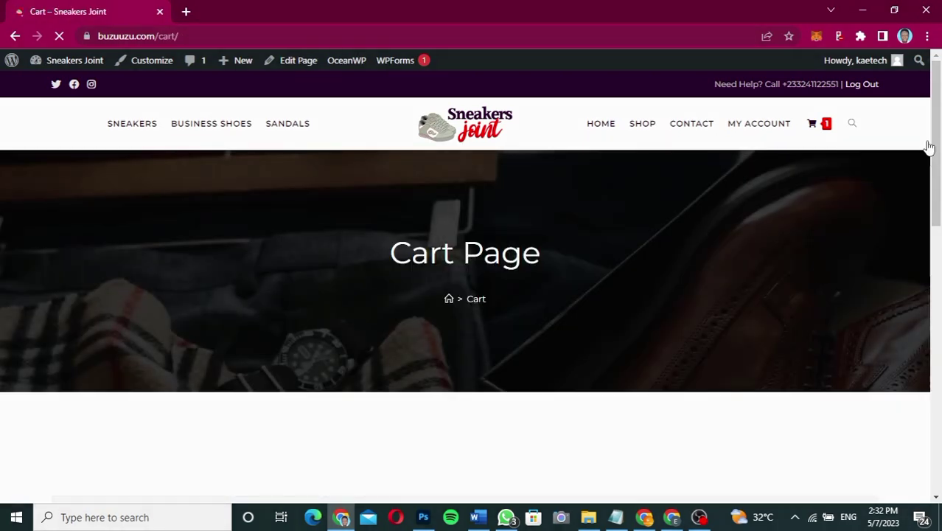
{"action": "left_click_drag", "start_coordinate": [938, 135], "coordinate": [931, 220]}
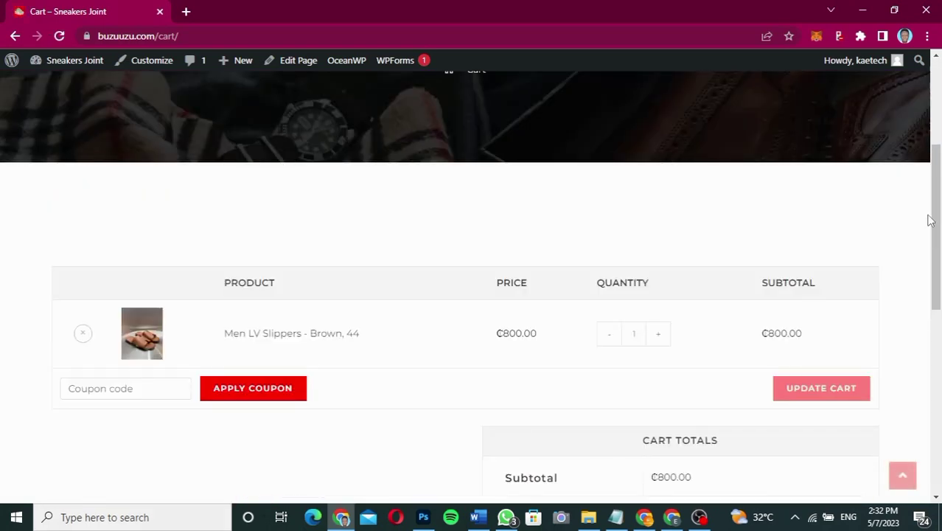
{"action": "left_click_drag", "start_coordinate": [930, 220], "coordinate": [913, 253]}
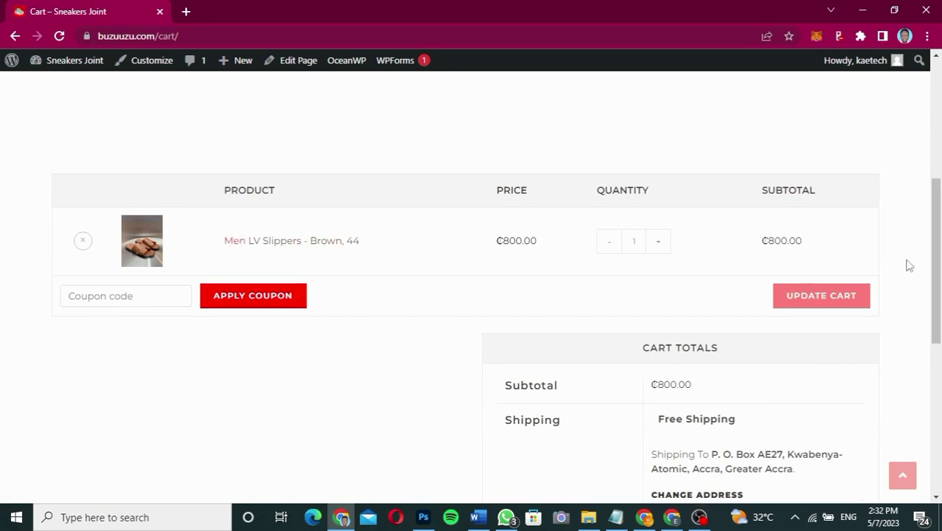
{"action": "left_click_drag", "start_coordinate": [934, 248], "coordinate": [932, 293]}
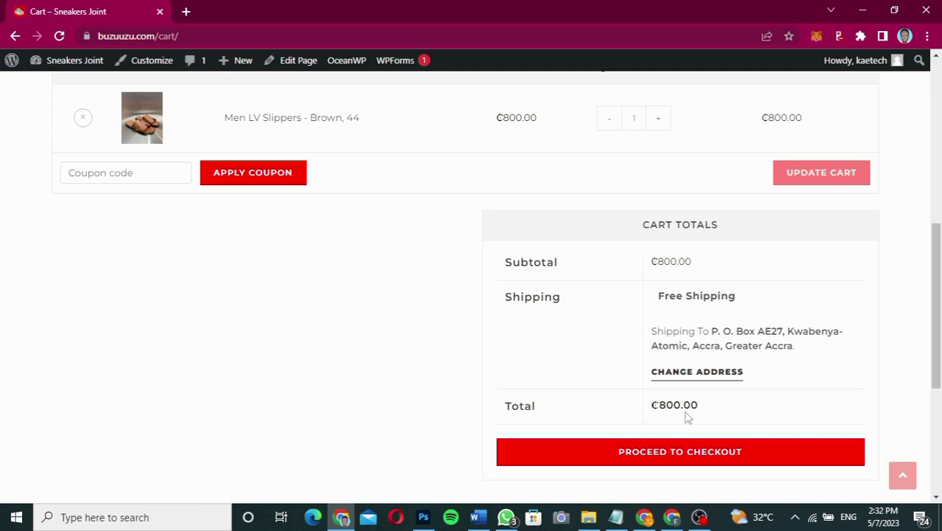
- Proceed to checkout, review the filled billing details, and continue to the Shipping step
{"action": "left_click", "coordinate": [665, 452]}
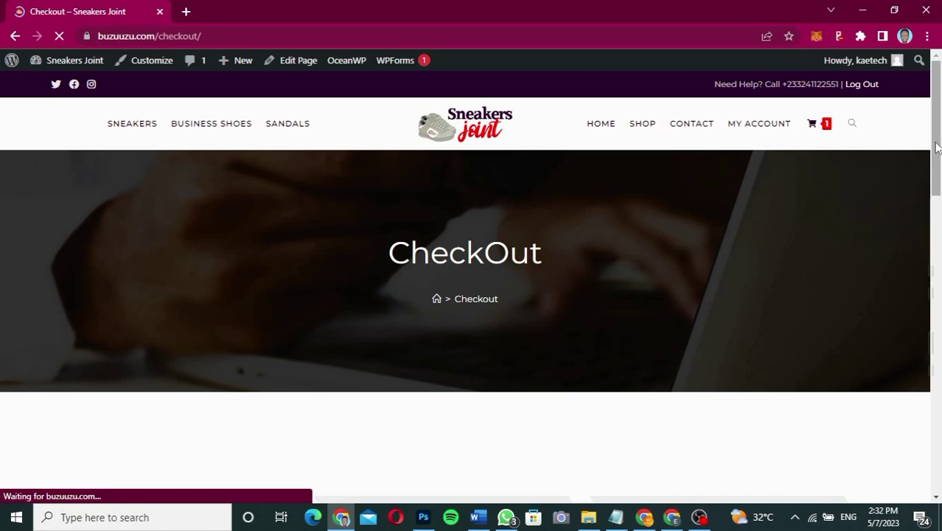
{"action": "left_click_drag", "start_coordinate": [937, 147], "coordinate": [885, 379]}
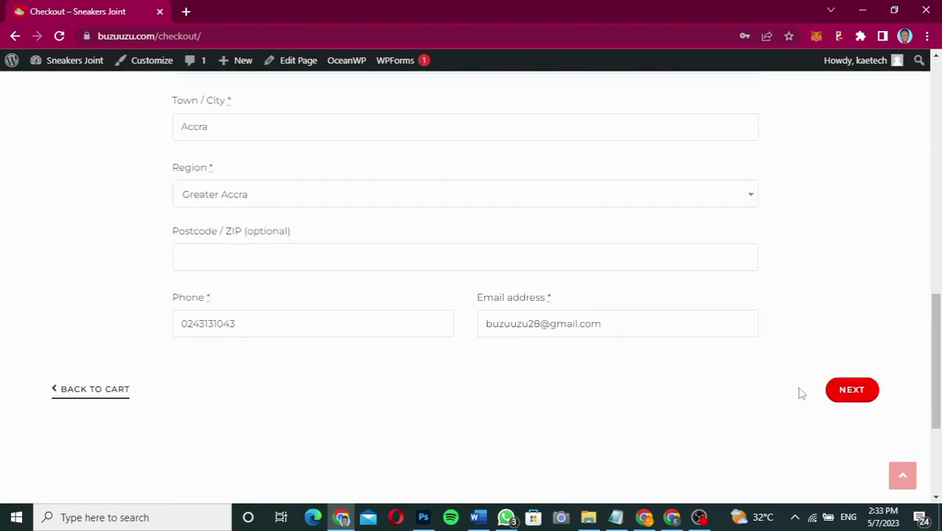
{"action": "left_click", "coordinate": [850, 400]}
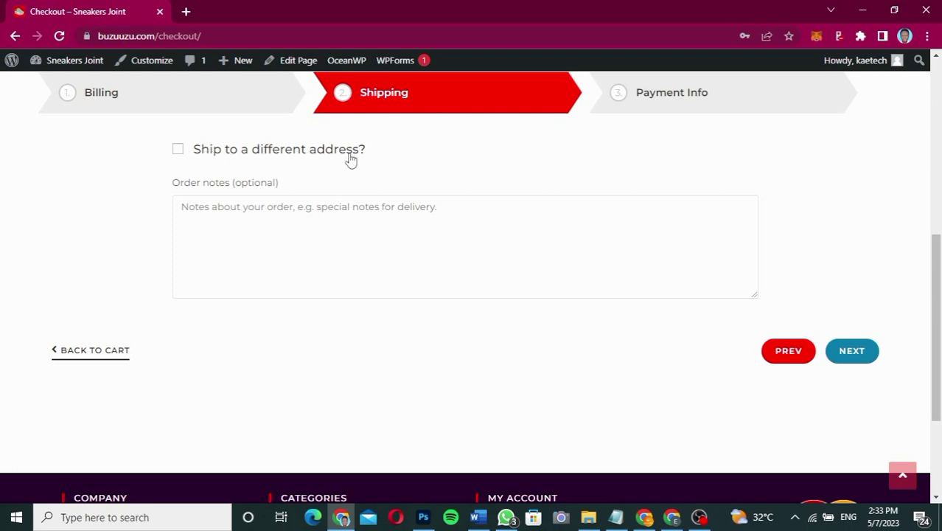
{"action": "left_click", "coordinate": [177, 152]}
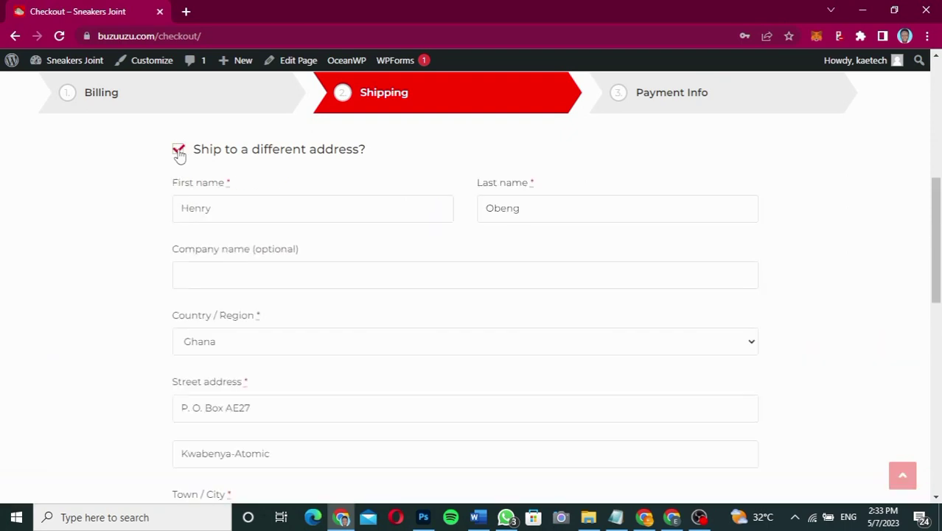
{"action": "left_click", "coordinate": [178, 151]}
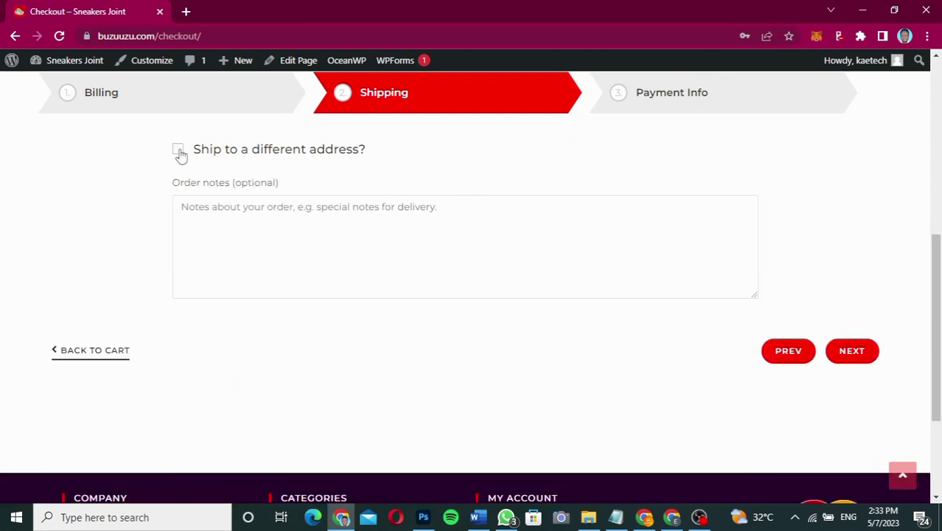
{"action": "left_click", "coordinate": [178, 151]}
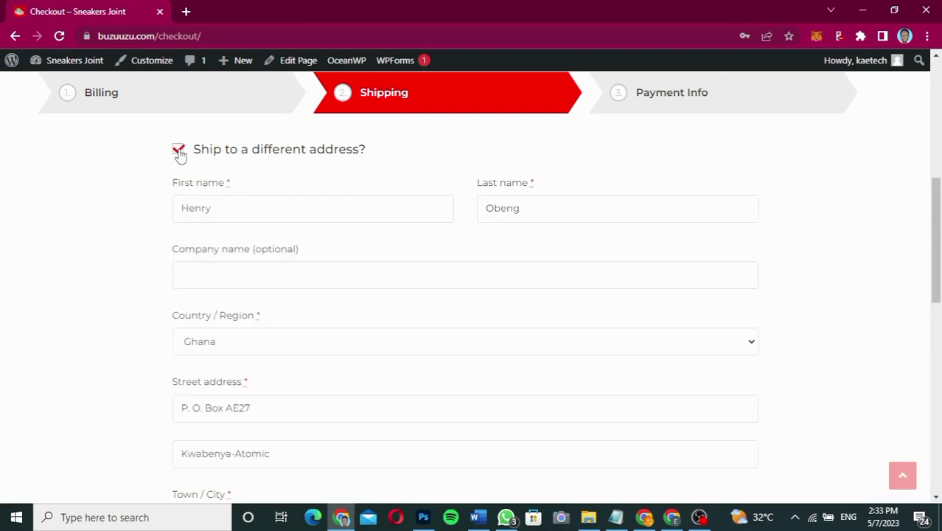
{"action": "left_click", "coordinate": [179, 152]}
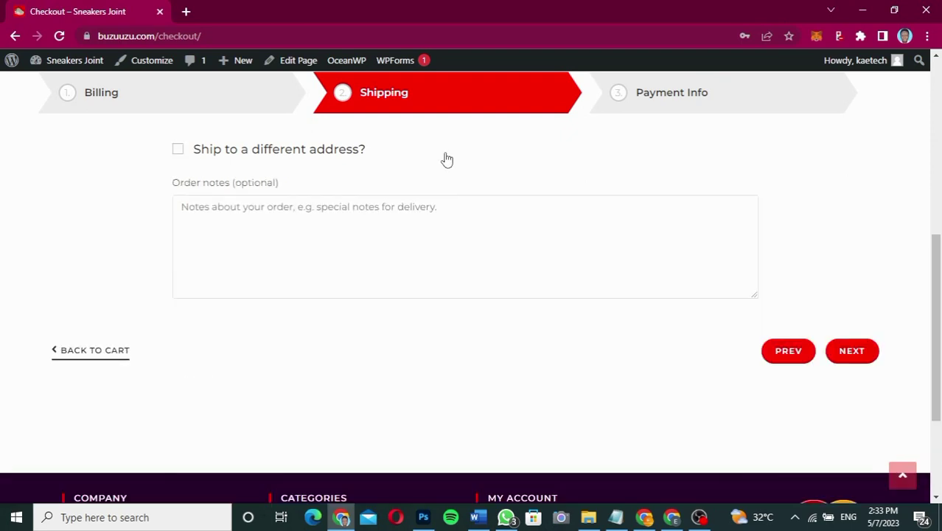
- Go to Payment Info, choose Debit/Credit Cards instead of Cryptomus, and place the order
{"action": "left_click", "coordinate": [849, 353]}
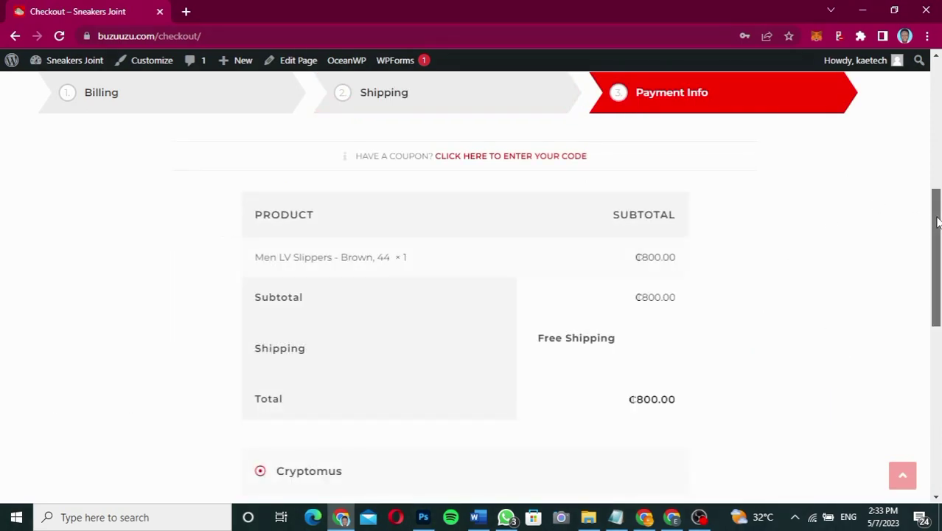
{"action": "left_click_drag", "start_coordinate": [938, 221], "coordinate": [931, 305]}
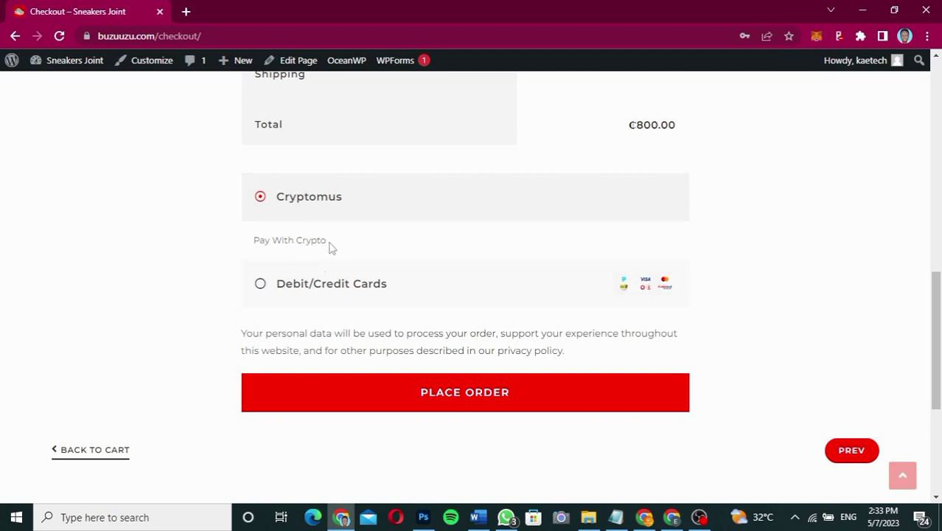
{"action": "left_click", "coordinate": [262, 289]}
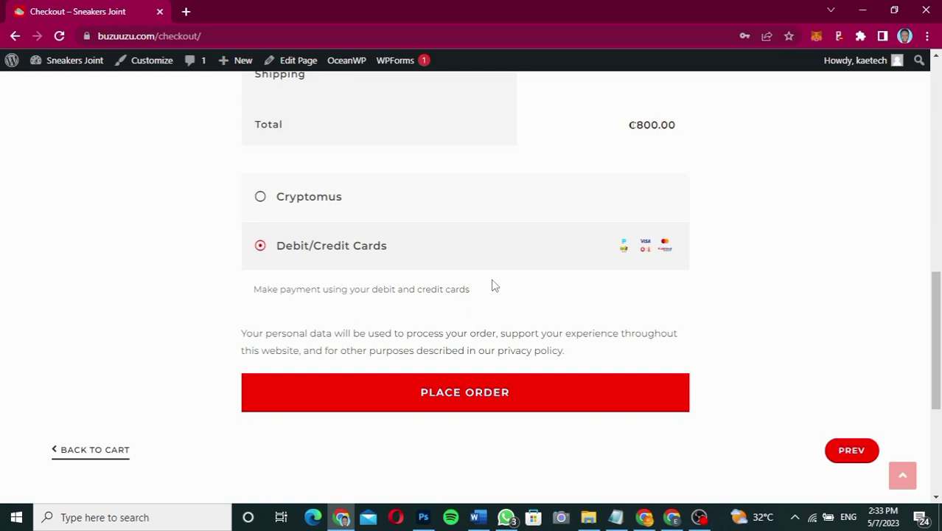
{"action": "left_click", "coordinate": [448, 402]}
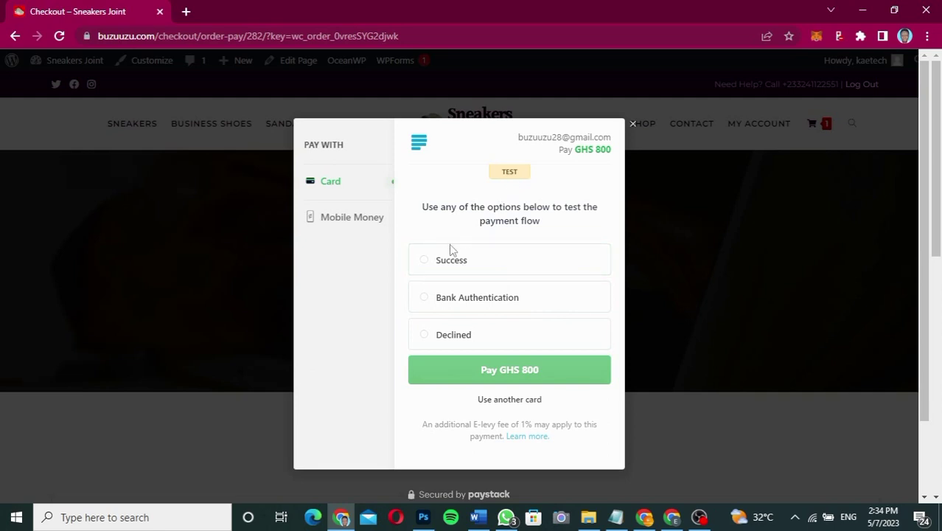
- Try the Success, Bank Authentication and Declined test outcomes, then switch to Mobile Money
{"action": "left_click", "coordinate": [435, 264]}
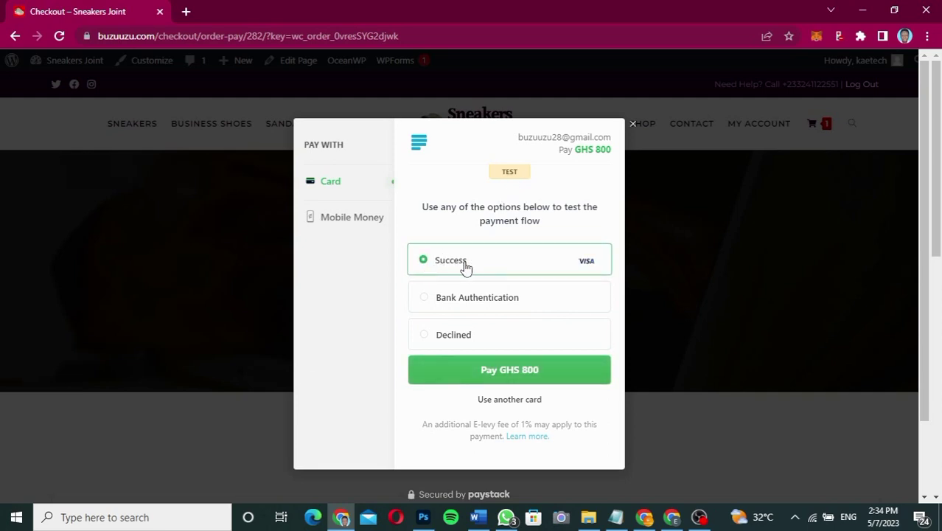
{"action": "left_click", "coordinate": [449, 301]}
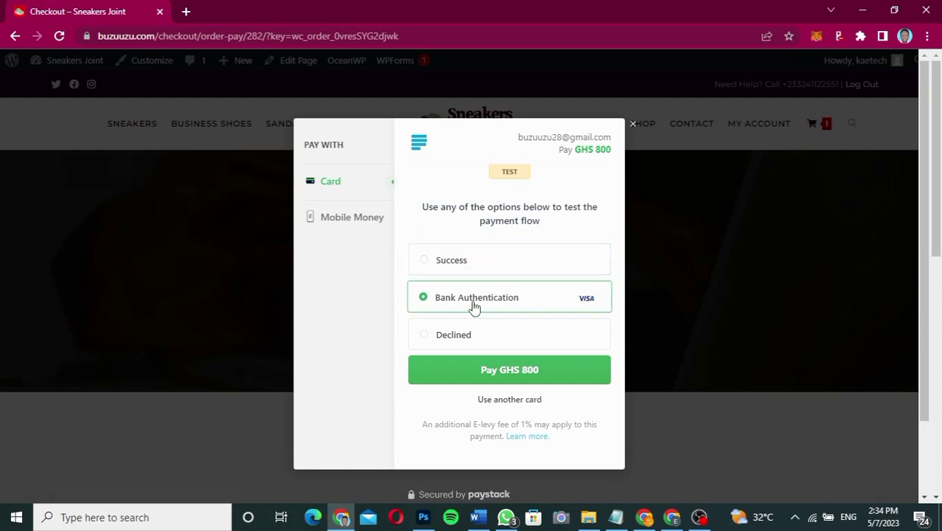
{"action": "left_click", "coordinate": [446, 336]}
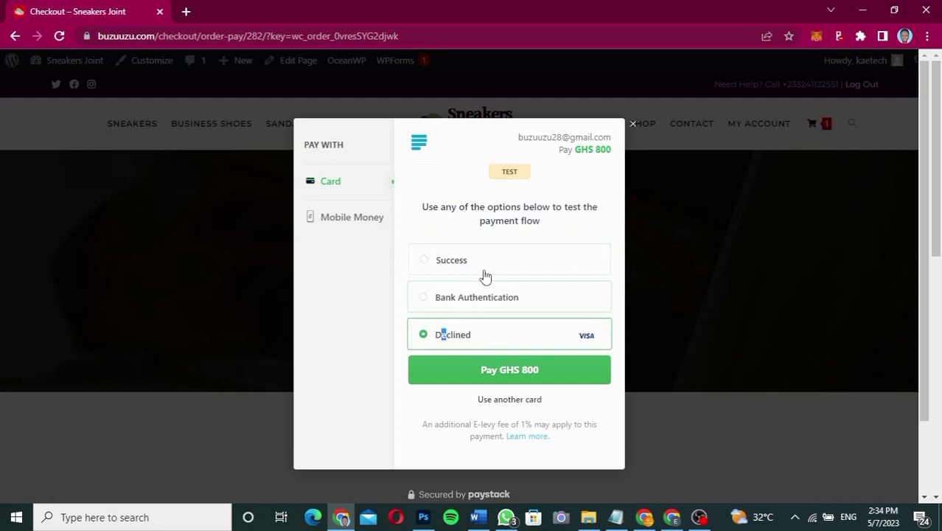
{"action": "left_click", "coordinate": [485, 267]}
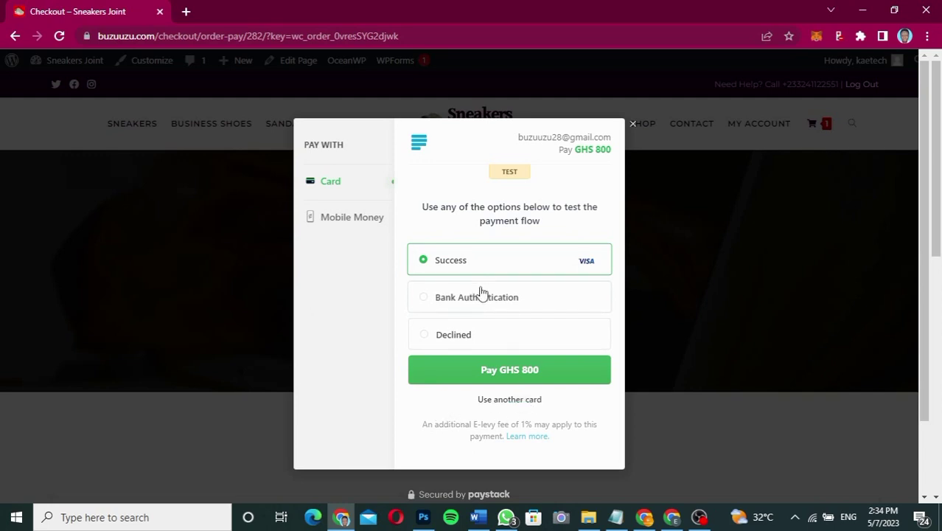
{"action": "left_click", "coordinate": [349, 219]}
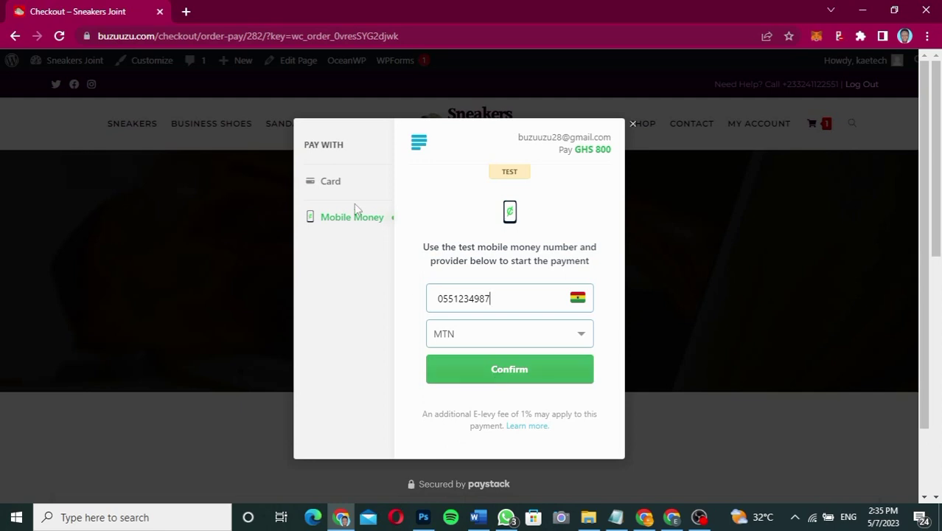
- Return to Card, pick the Success test card, and pay GHS 800
{"action": "left_click", "coordinate": [353, 181]}
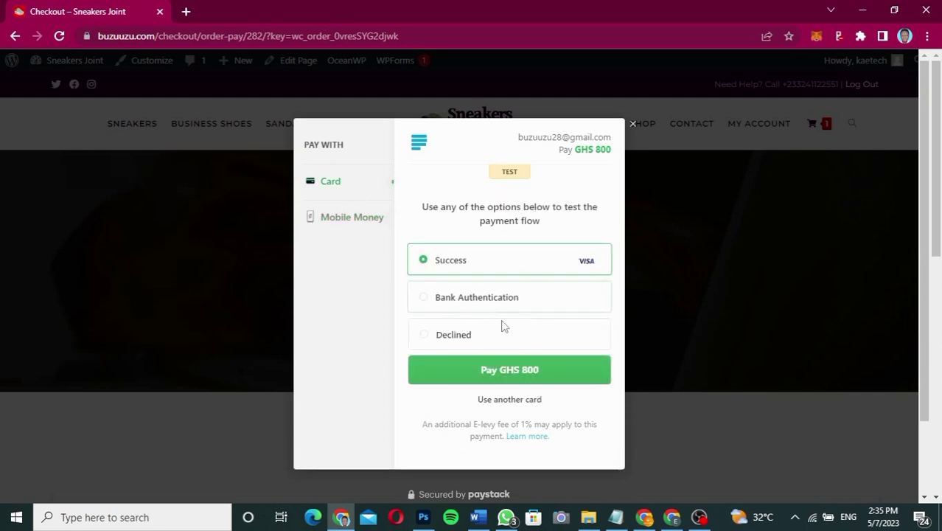
{"action": "left_click", "coordinate": [498, 399]}
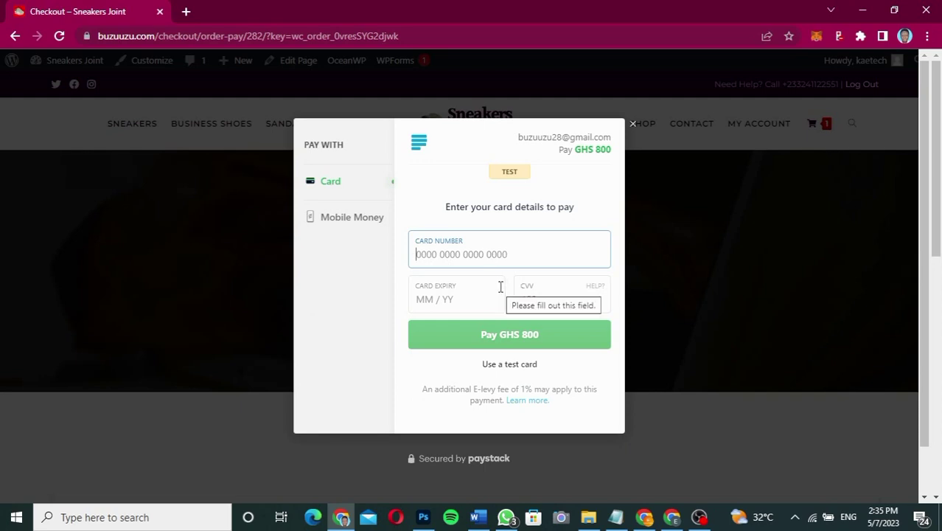
{"action": "left_click", "coordinate": [499, 365]}
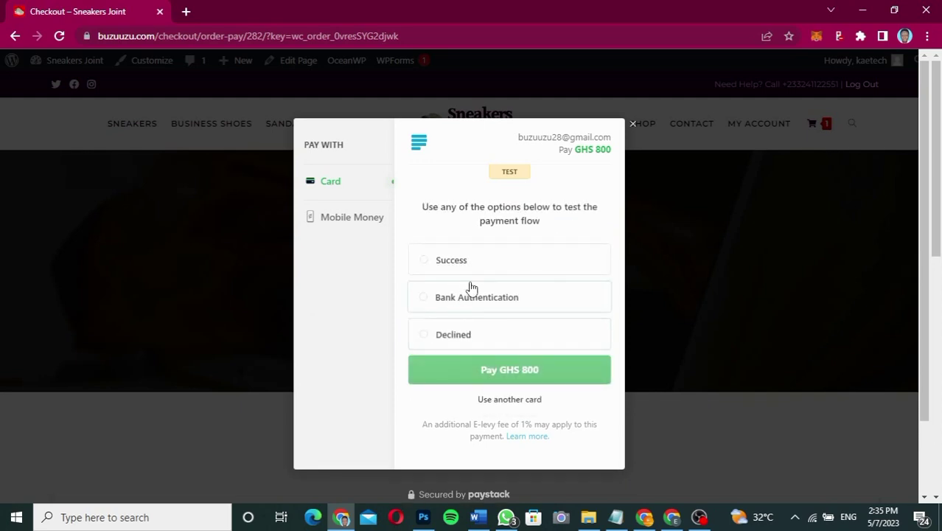
{"action": "left_click", "coordinate": [490, 270]}
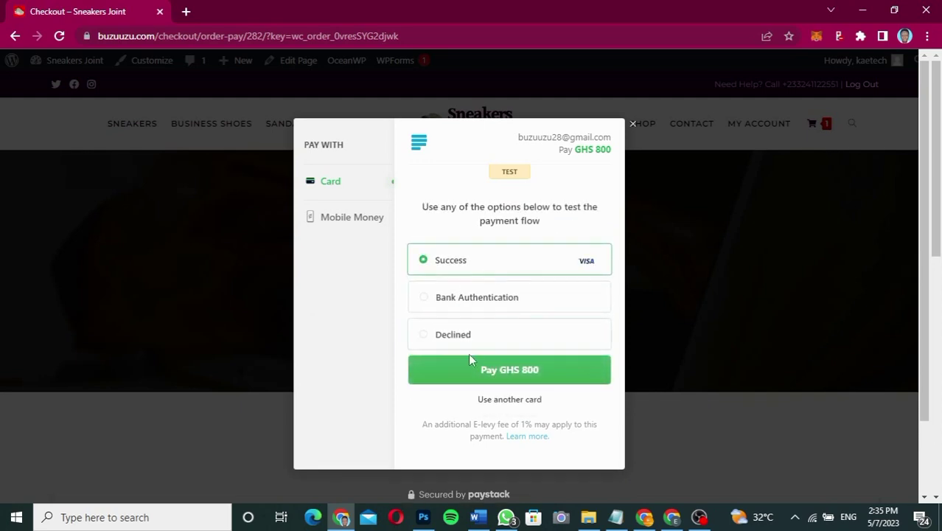
{"action": "left_click", "coordinate": [530, 374]}
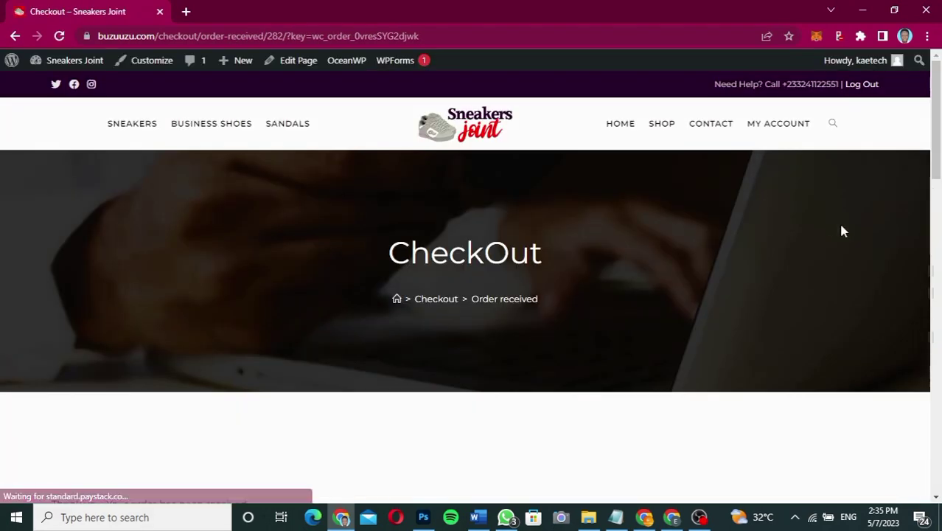
- Review the Order received page for ₵800.00 paid by Debit/Credit Cards, then go to My Account
{"action": "left_click_drag", "start_coordinate": [939, 150], "coordinate": [932, 242]}
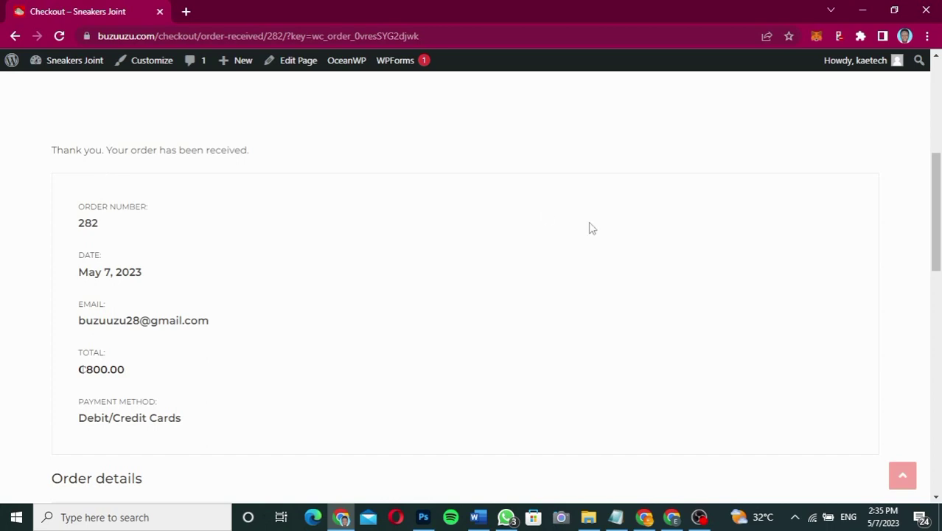
{"action": "left_click_drag", "start_coordinate": [939, 193], "coordinate": [920, 167]}
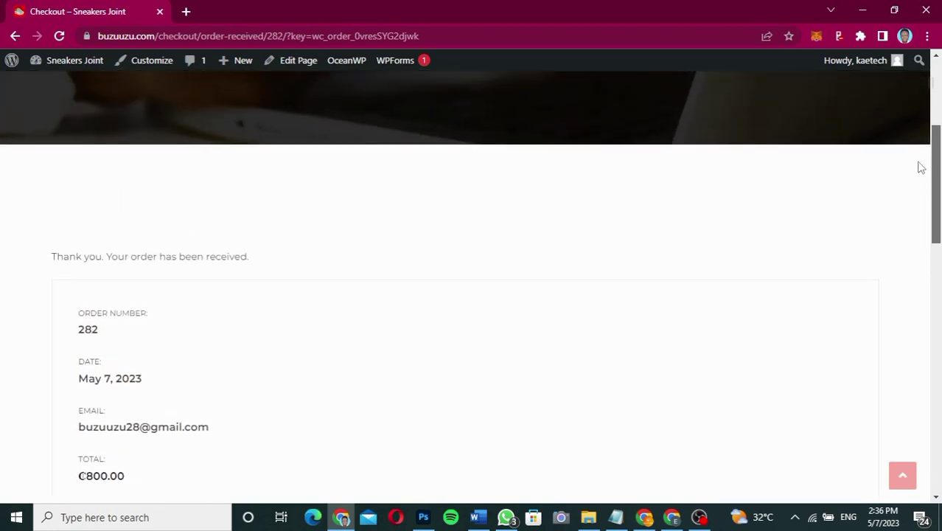
{"action": "left_click_drag", "start_coordinate": [920, 167], "coordinate": [920, 99]}
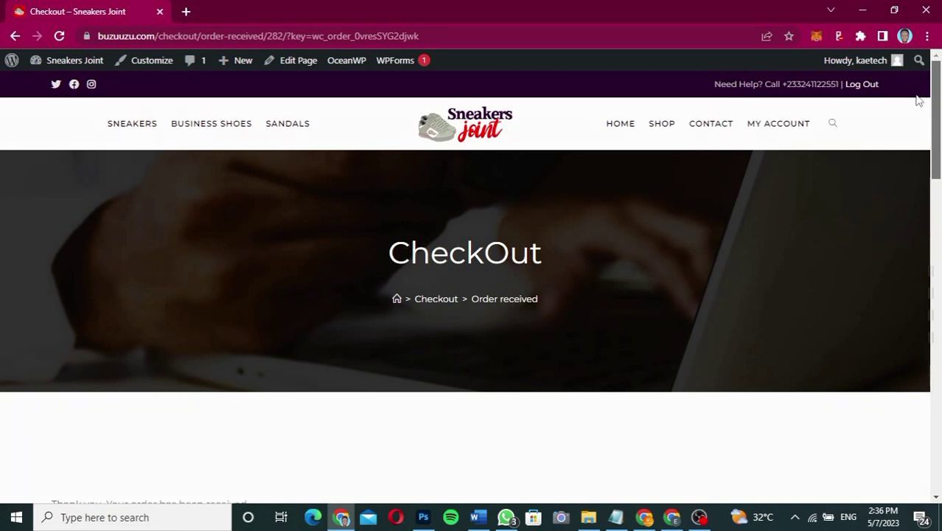
{"action": "left_click", "coordinate": [770, 125]}
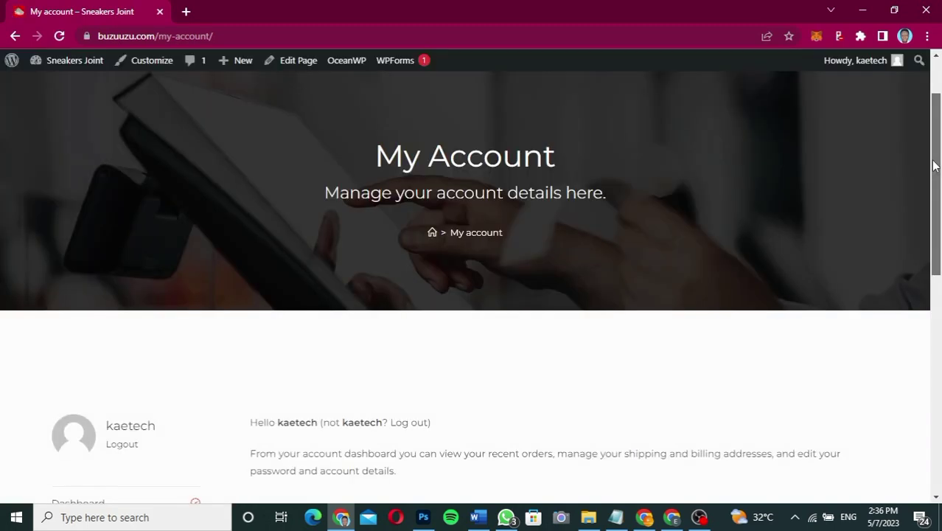
- Open Orders in the account sidebar and view the Completed ₵800.00 slippers order
{"action": "left_click_drag", "start_coordinate": [935, 166], "coordinate": [886, 272]}
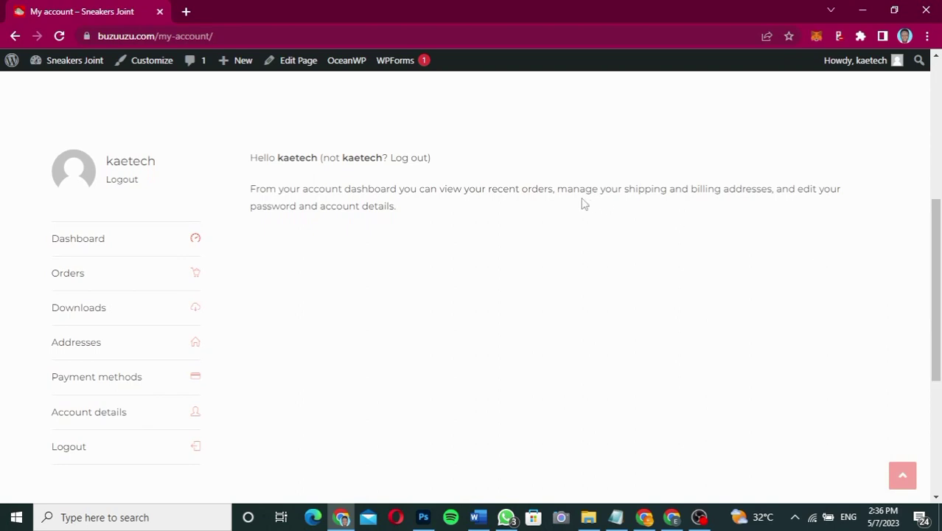
{"action": "left_click", "coordinate": [131, 277]}
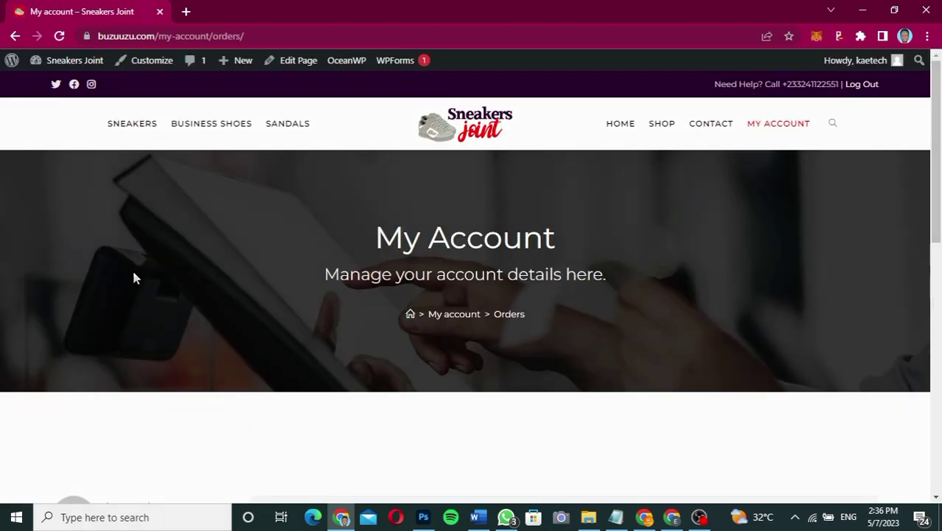
{"action": "scroll", "coordinate": [574, 351], "scroll_direction": "down", "scroll_amount": 4}
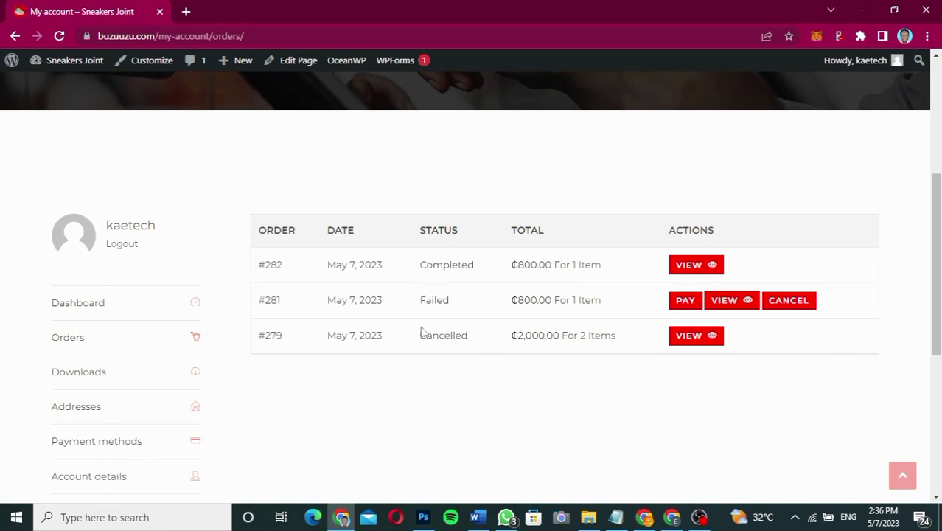
{"action": "left_click", "coordinate": [693, 272]}
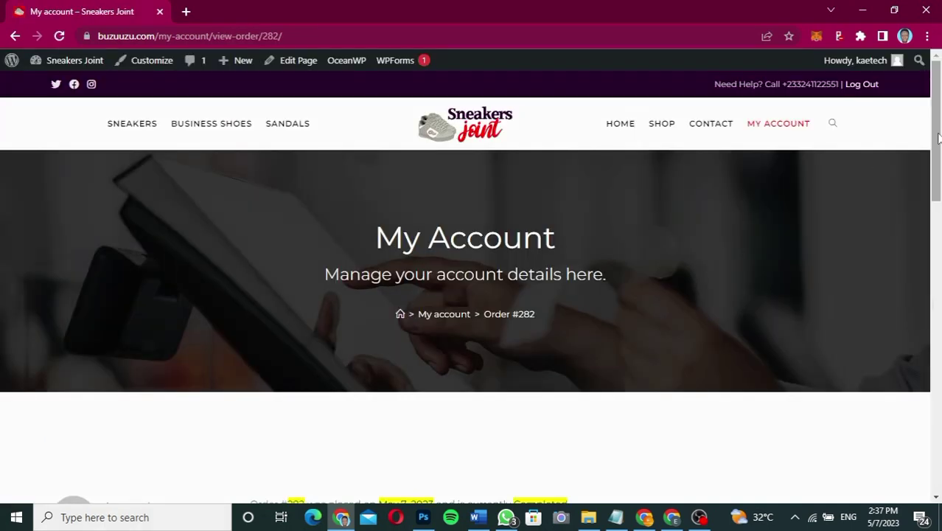
- Scroll through the order details to confirm Men LV Slippers, Brown, size 44, ₵800.00, then back up
{"action": "left_click_drag", "start_coordinate": [938, 138], "coordinate": [921, 256]}
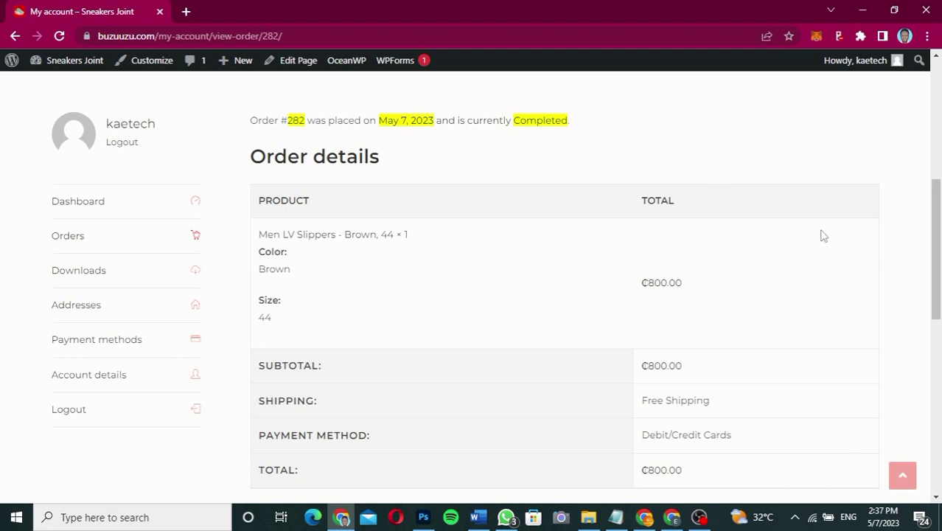
{"action": "left_click_drag", "start_coordinate": [936, 218], "coordinate": [935, 104]}
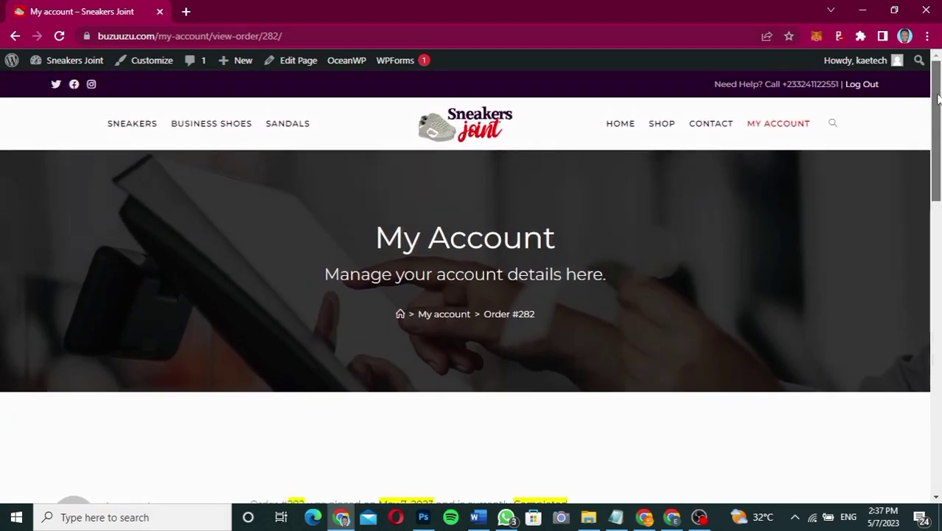
- Return to the storefront home page via the Sneakers Joint logo
{"action": "left_click", "coordinate": [503, 137]}
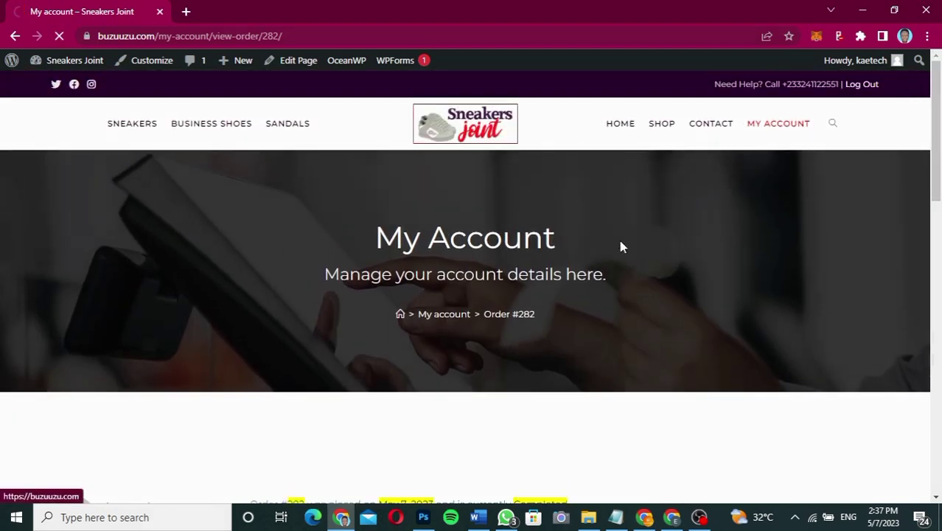